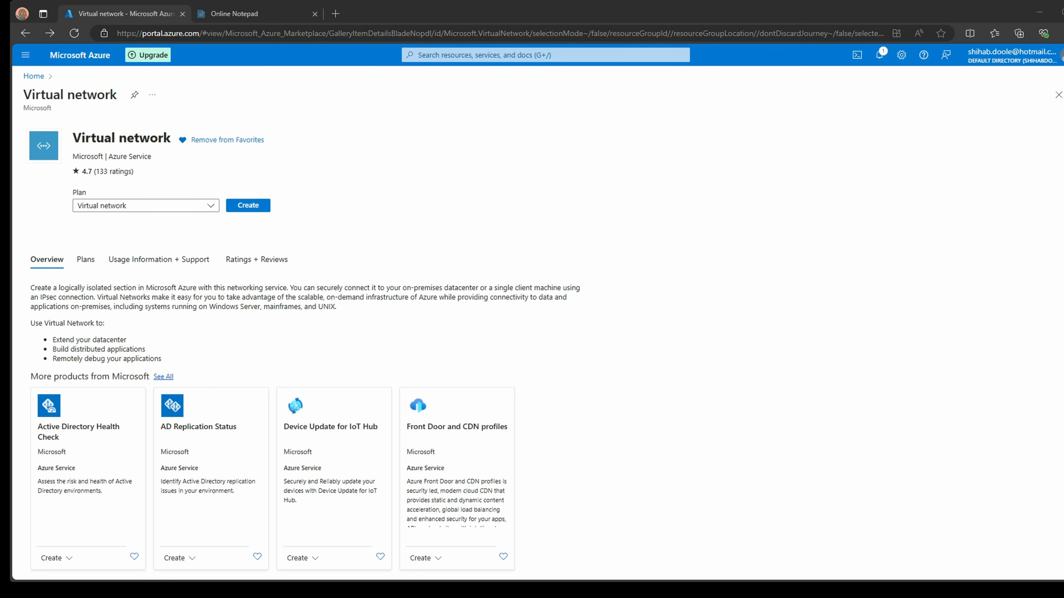
- Open Resource groups, then review the Step 2 heading in the network planning notes
{"action": "left_click", "coordinate": [80, 56]}
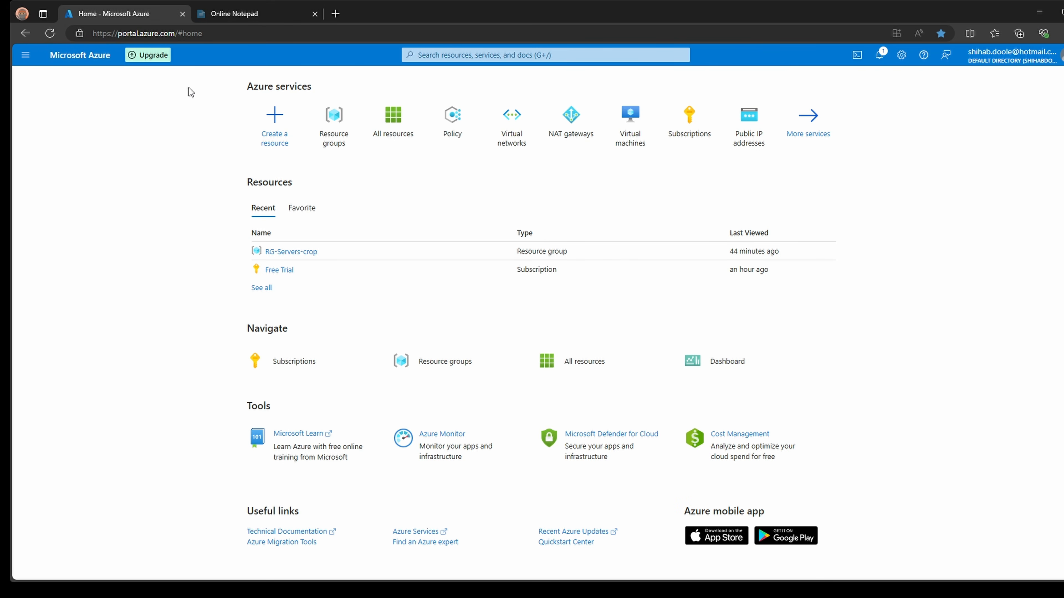
{"action": "left_click", "coordinate": [339, 123]}
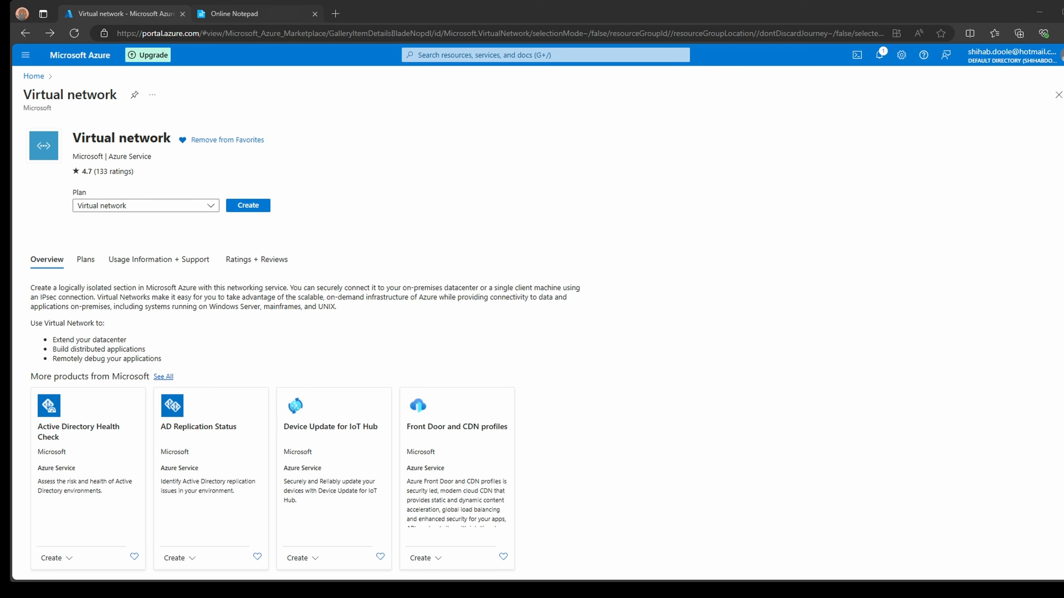
{"action": "left_click", "coordinate": [237, 14]}
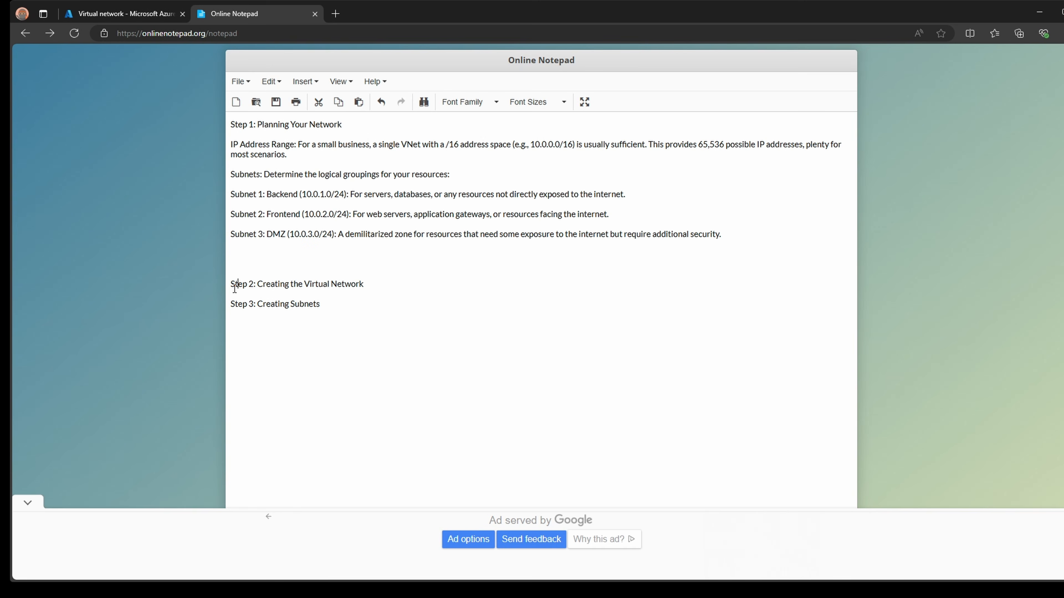
{"action": "mouse_move", "coordinate": [236, 284]}
{"action": "left_mouse_down"}
{"action": "mouse_move", "coordinate": [350, 289]}
{"action": "mouse_move", "coordinate": [324, 304]}
{"action": "mouse_move", "coordinate": [231, 285]}
{"action": "left_mouse_up"}
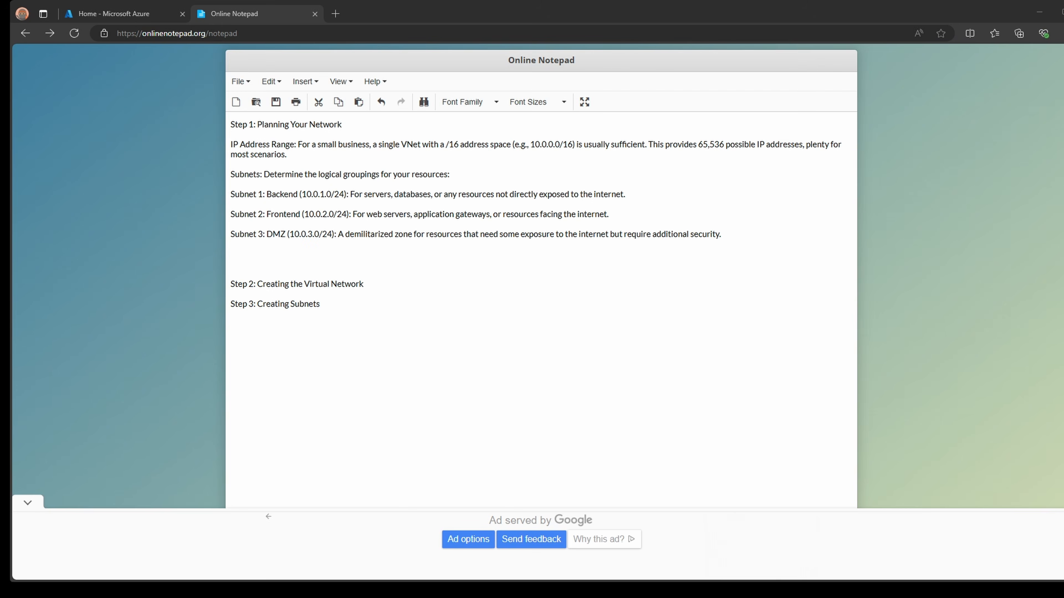
- Create resource group RG-vNet-crop under Free Trial in (US) West US 2
{"action": "left_click", "coordinate": [139, 15]}
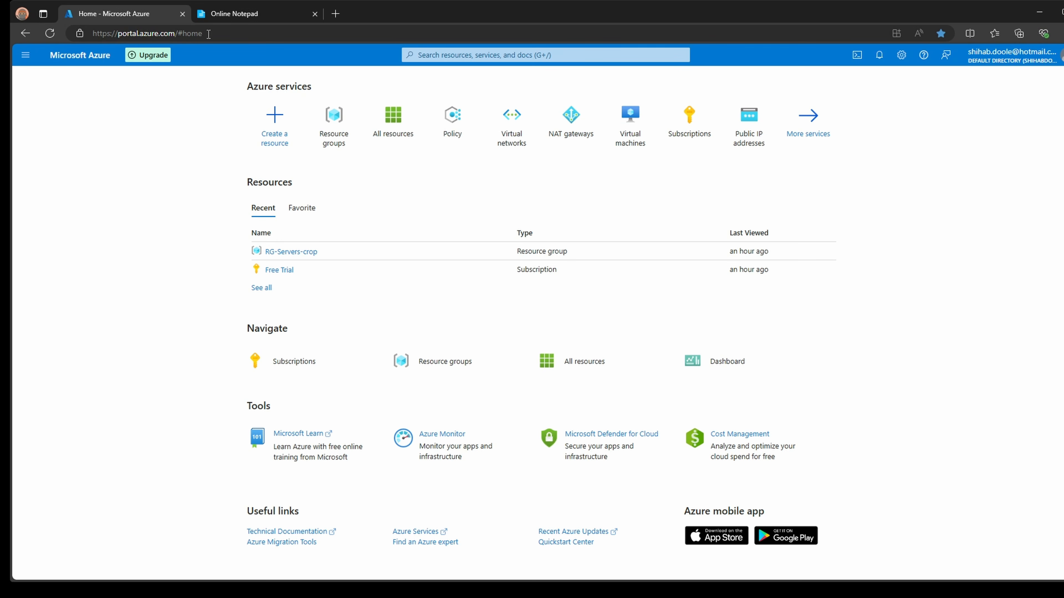
{"action": "left_click", "coordinate": [335, 123]}
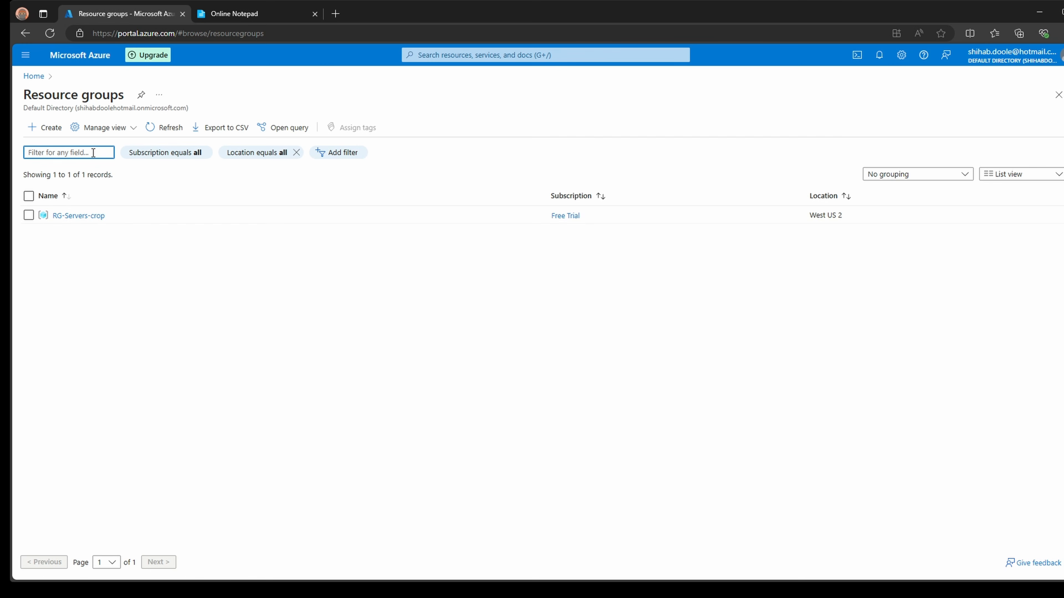
{"action": "left_click", "coordinate": [51, 128]}
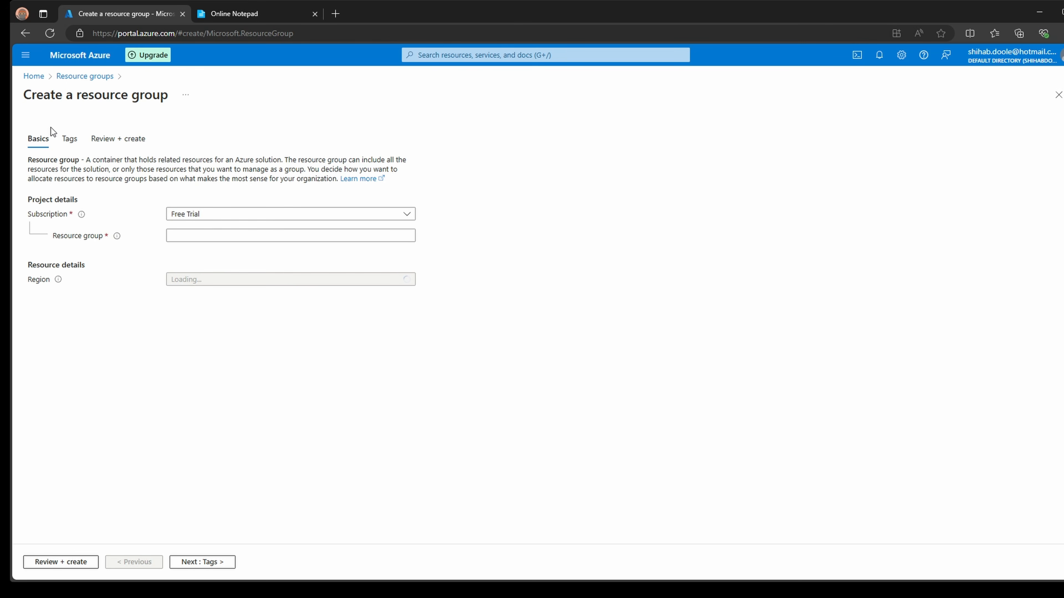
{"action": "left_click", "coordinate": [295, 218]}
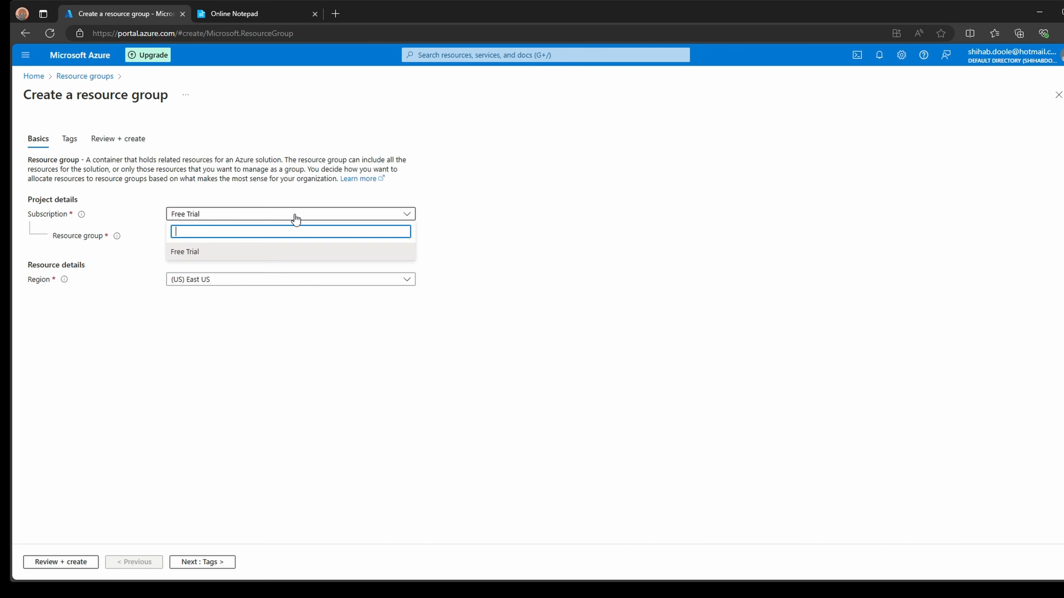
{"action": "left_click", "coordinate": [296, 219]}
{"action": "left_click", "coordinate": [241, 237]}
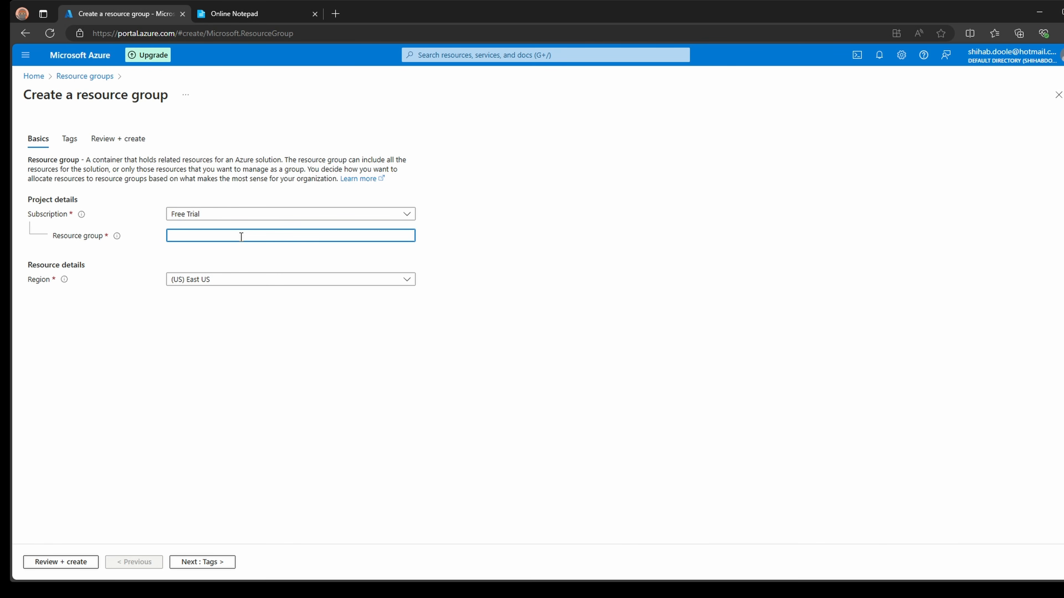
{"action": "type", "text": "RG-vNet"}
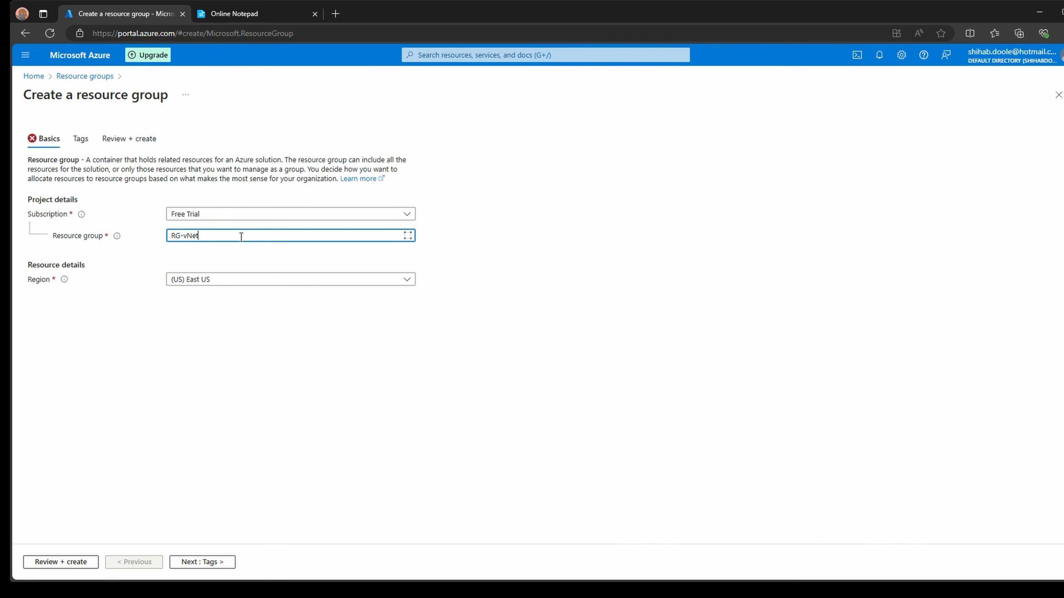
{"action": "type", "text": "-crop"}
{"action": "left_click", "coordinate": [243, 282]}
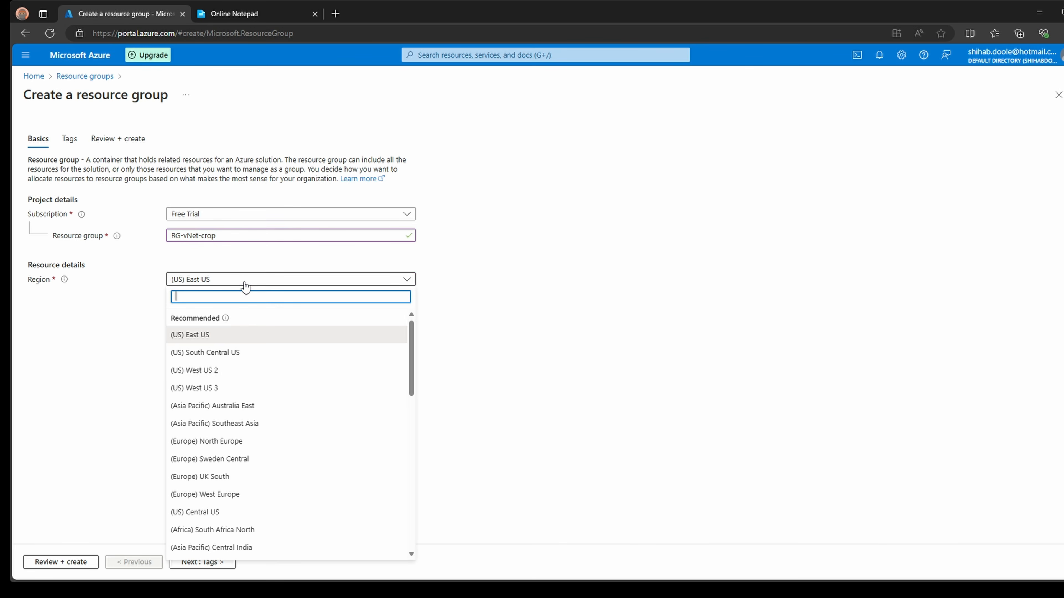
{"action": "left_click", "coordinate": [207, 369]}
{"action": "left_click", "coordinate": [202, 562]}
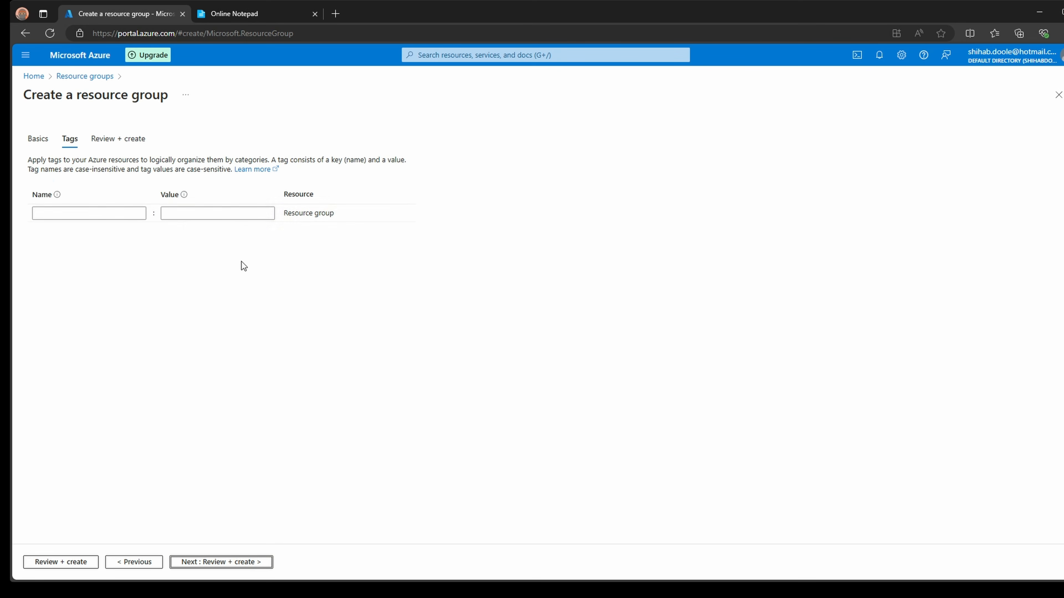
- Tag the resource group with Enviornment = vNet
{"action": "left_click", "coordinate": [120, 214]}
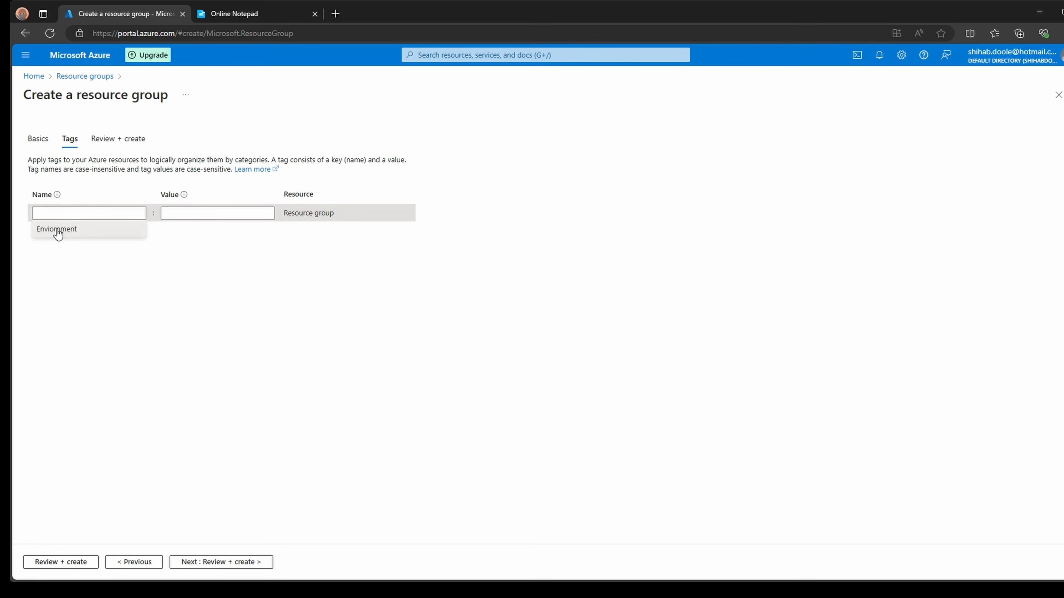
{"action": "left_click", "coordinate": [57, 232]}
{"action": "left_click", "coordinate": [207, 215]}
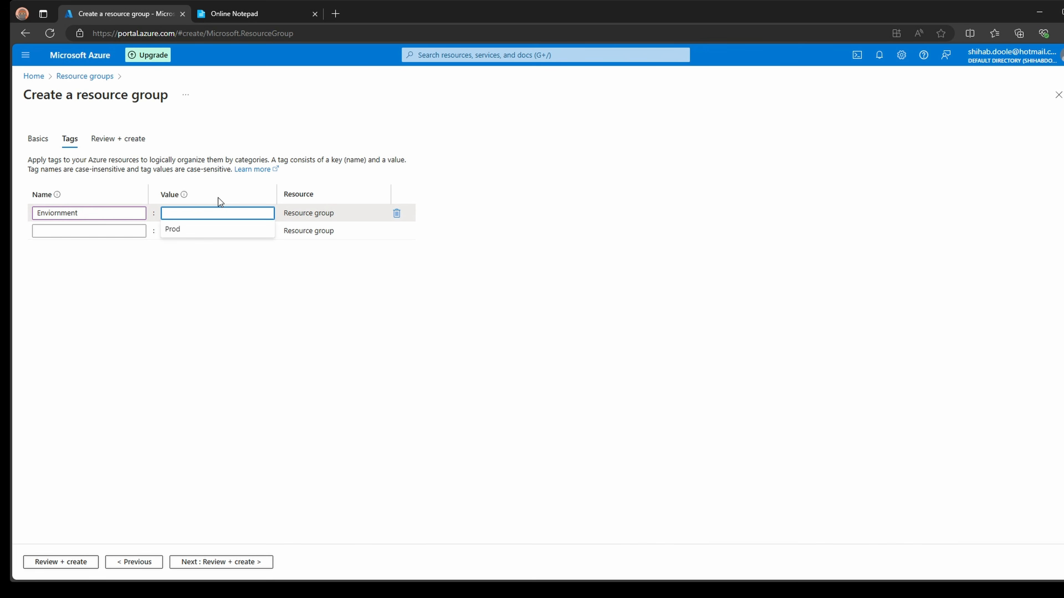
{"action": "type", "text": "vnet"}
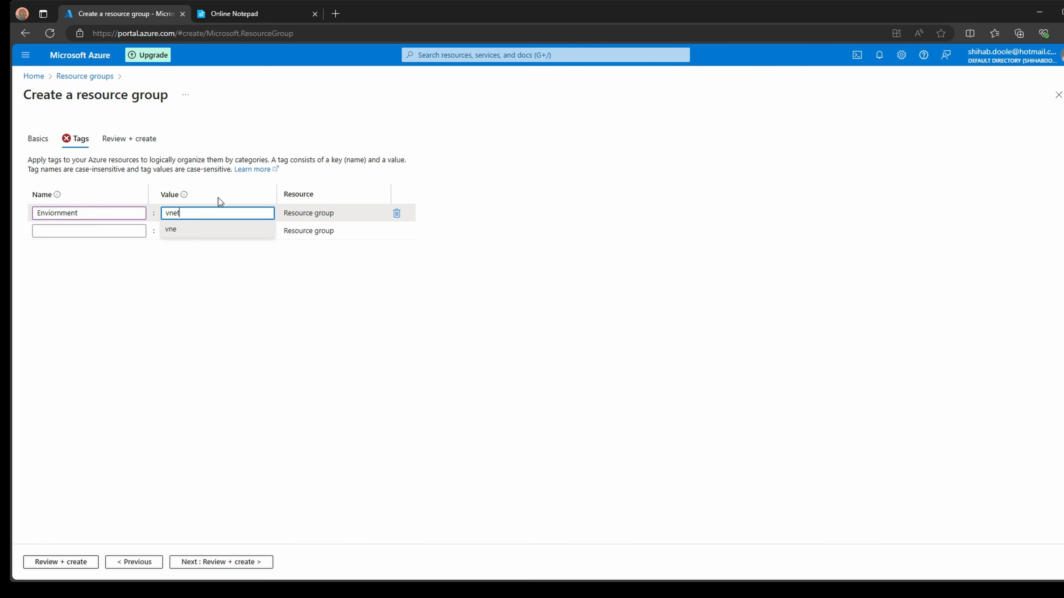
{"action": "key", "text": "BackSpace"}
{"action": "key", "text": "BackSpace"}
{"action": "key", "text": "BackSpace"}
{"action": "key", "text": "BackSpace"}
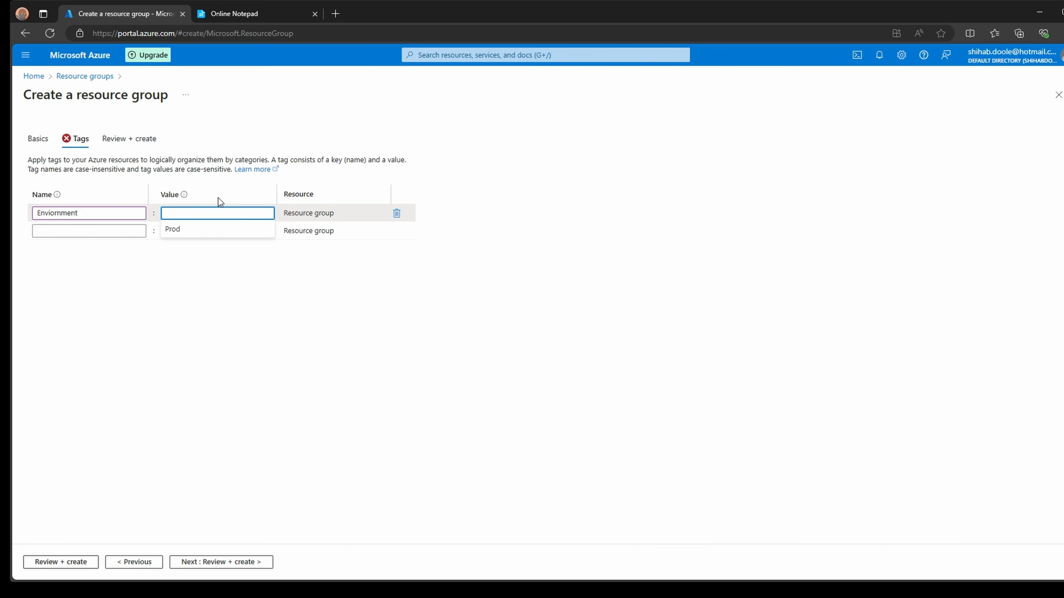
{"action": "type", "text": "vNet"}
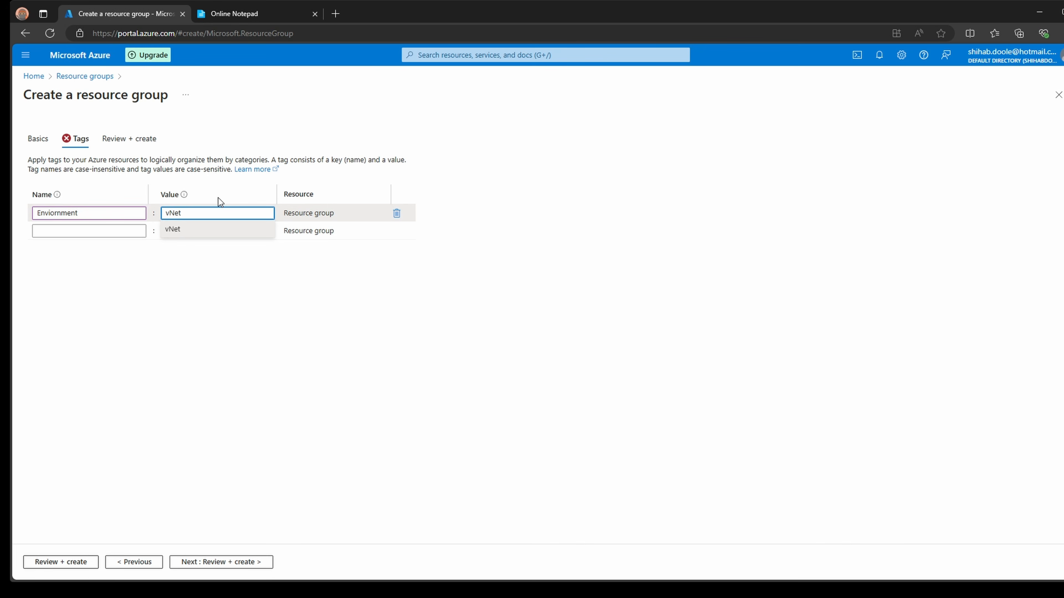
{"action": "left_click", "coordinate": [274, 352]}
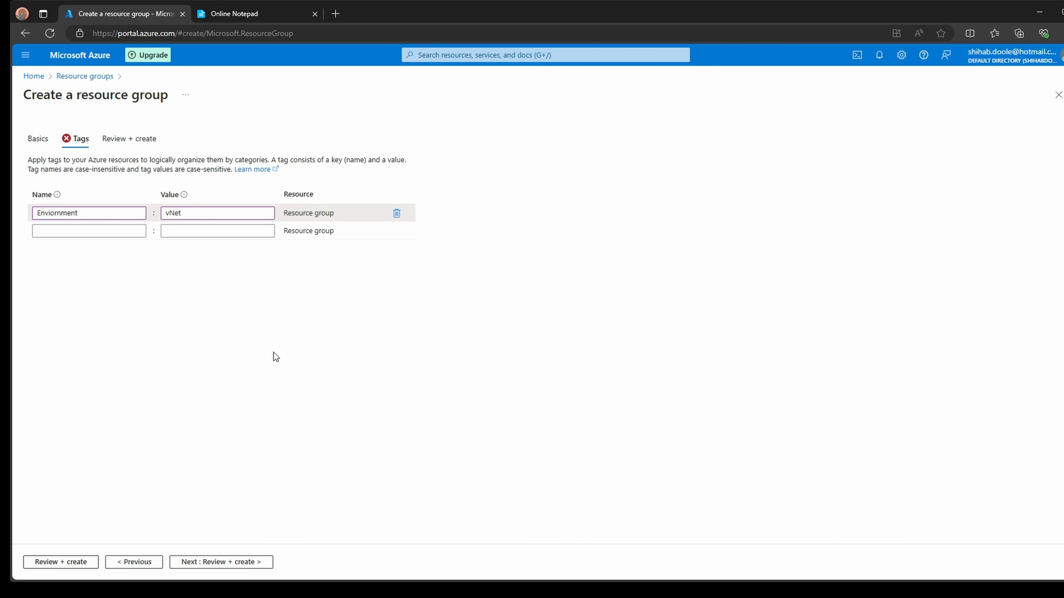
- Review the Free Trial, RG-vNet-crop and West US 2 summary, then create the group
{"action": "left_click", "coordinate": [205, 561]}
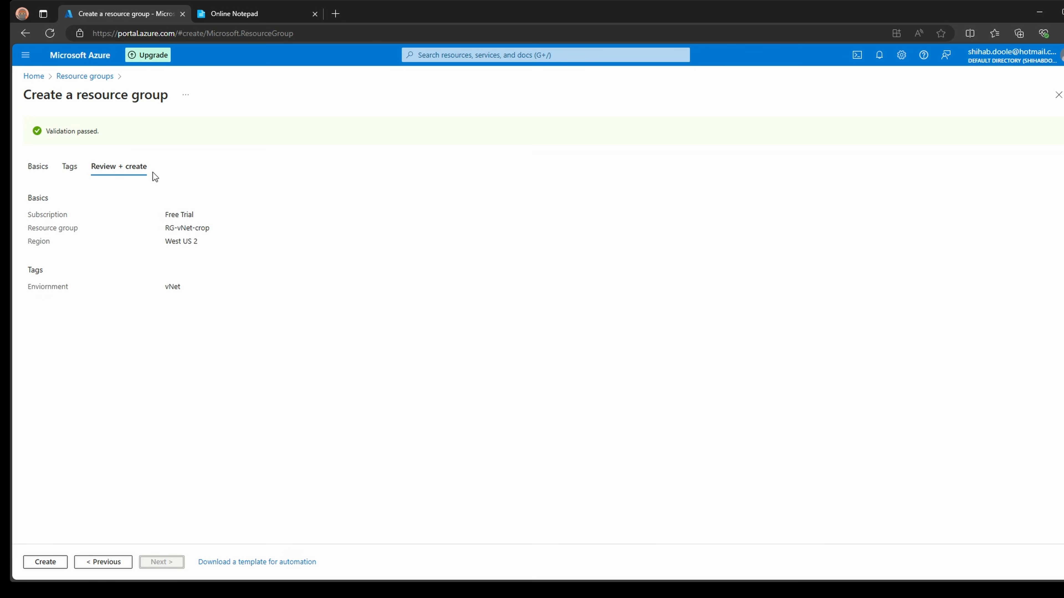
{"action": "left_click_drag", "start_coordinate": [28, 214], "coordinate": [73, 217]}
{"action": "left_click_drag", "start_coordinate": [165, 229], "coordinate": [207, 243]}
{"action": "left_click", "coordinate": [166, 287]}
{"action": "left_click", "coordinate": [45, 562]}
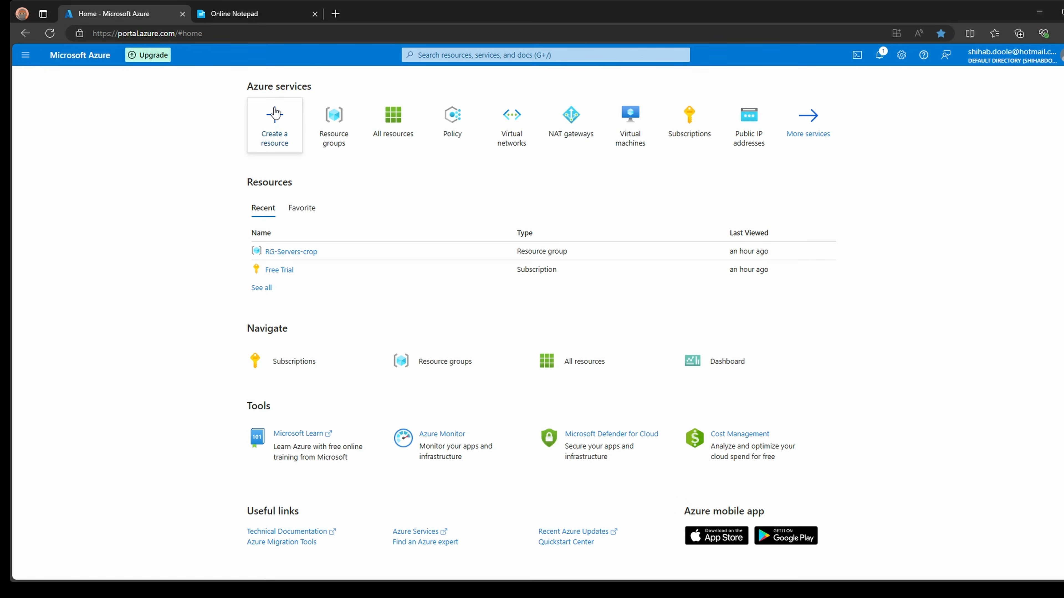
- Search the Marketplace for 'Virtual Network' and open its product page with the Virtual network plan
{"action": "left_click", "coordinate": [278, 133]}
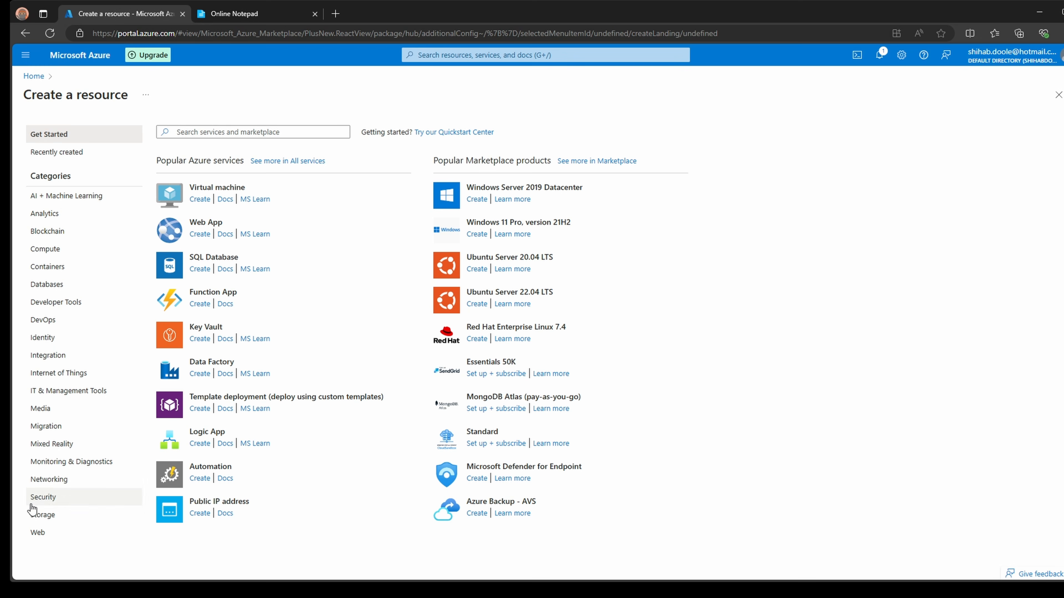
{"action": "left_click", "coordinate": [292, 134]}
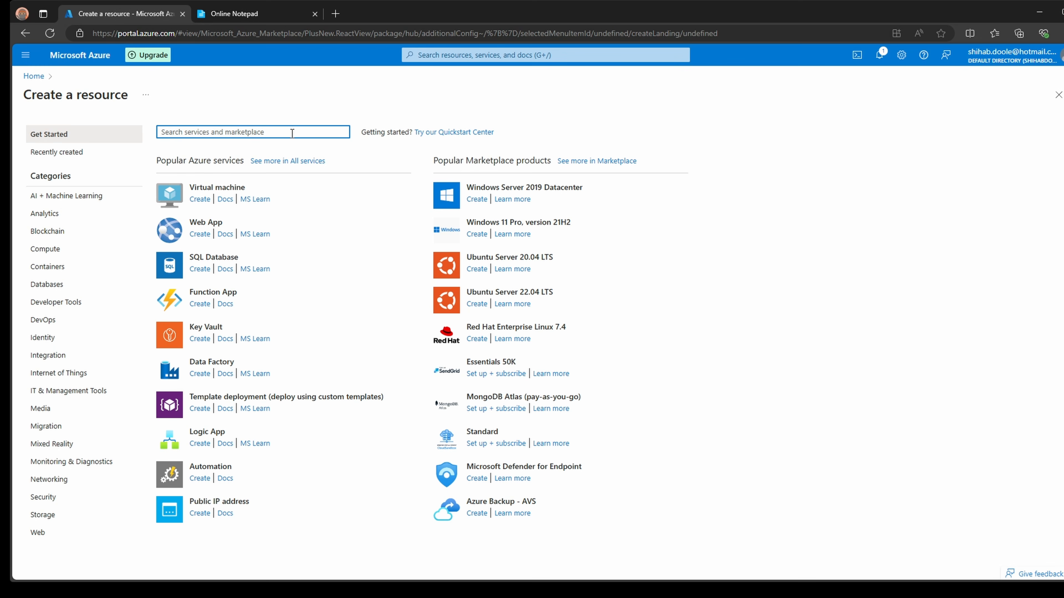
{"action": "type", "text": "Virtual Network"}
{"action": "key", "text": "Return"}
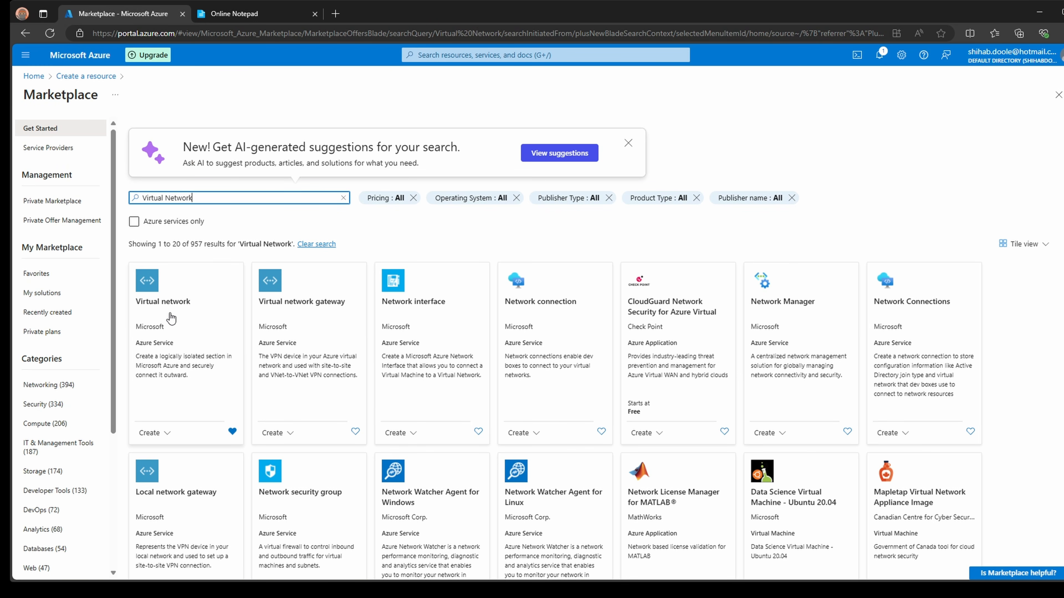
{"action": "left_click", "coordinate": [191, 309]}
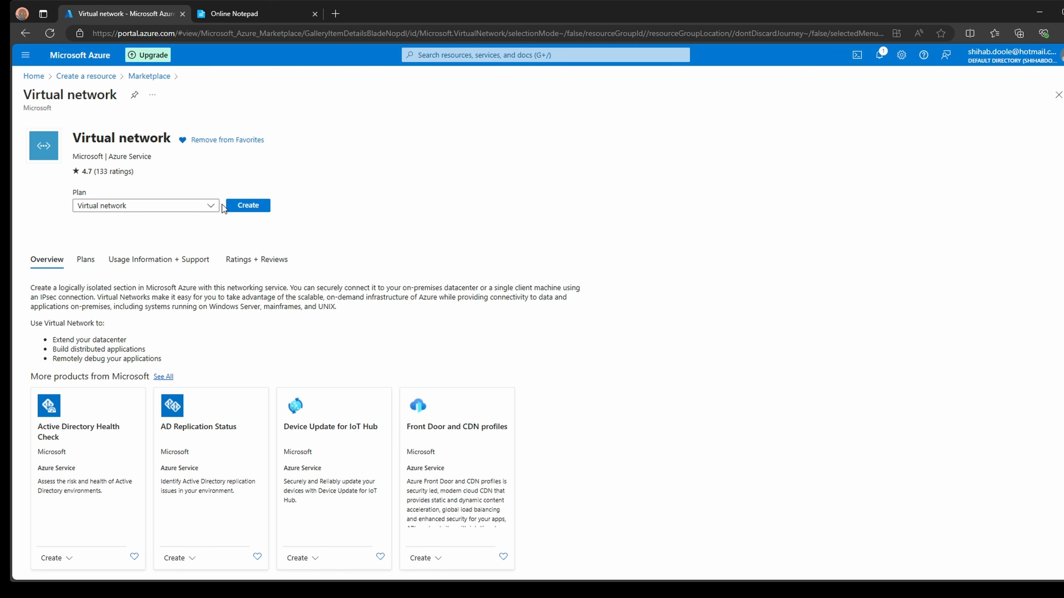
{"action": "left_click", "coordinate": [212, 206]}
{"action": "left_click", "coordinate": [212, 206]}
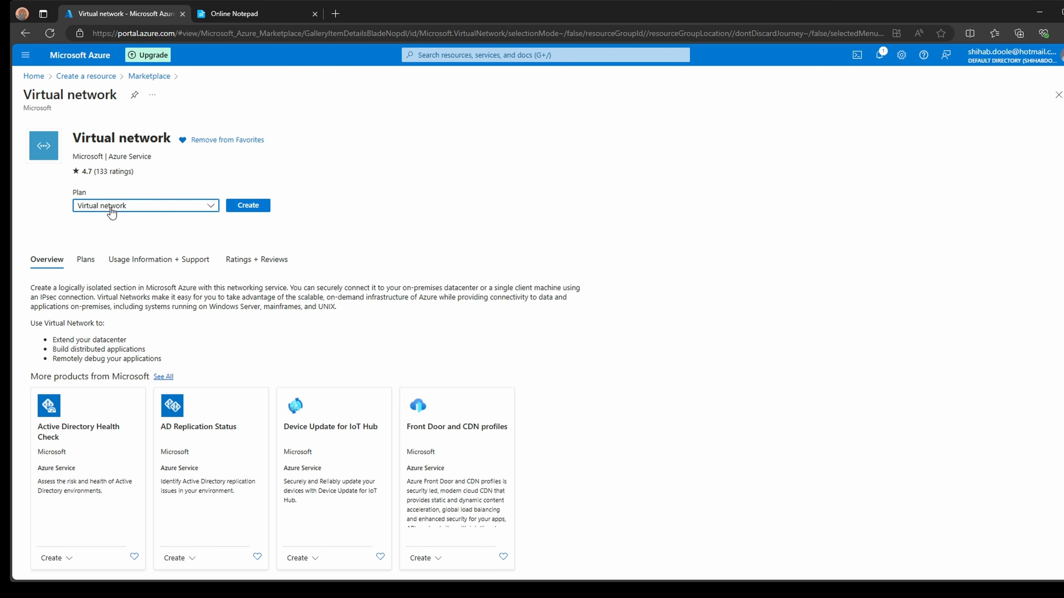
- Begin a virtual network in the Free Trial subscription and resource group RG-vNet-crop
{"action": "left_click", "coordinate": [248, 205]}
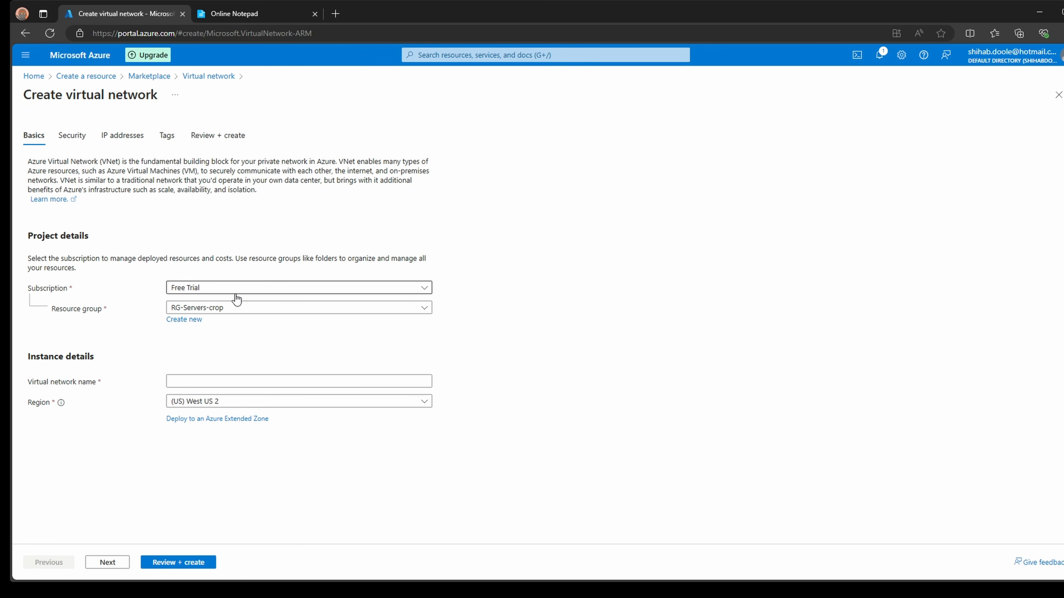
{"action": "left_click", "coordinate": [254, 295]}
{"action": "left_click", "coordinate": [259, 294]}
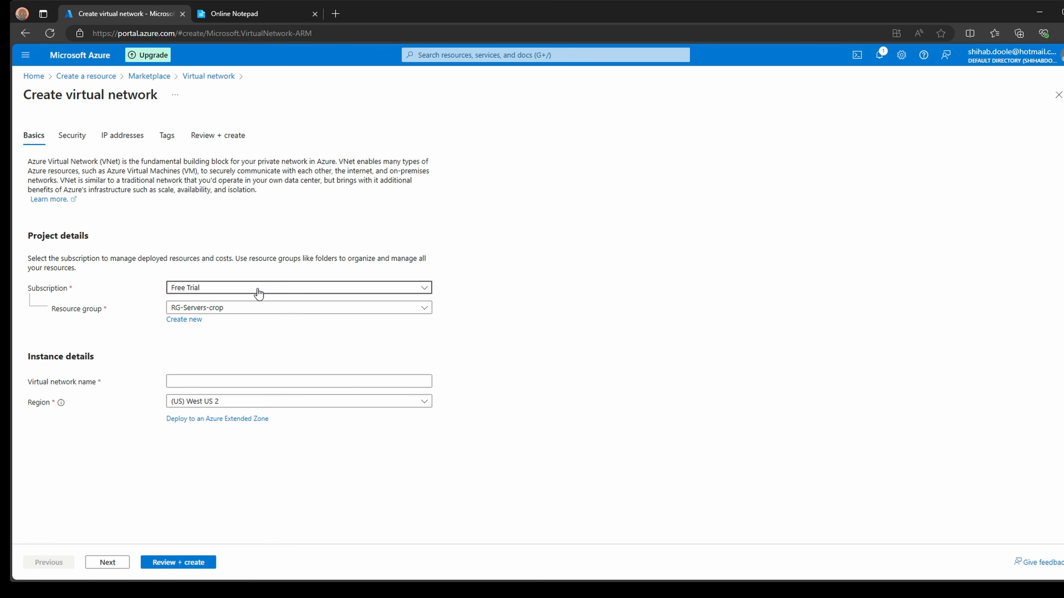
{"action": "left_click", "coordinate": [253, 309]}
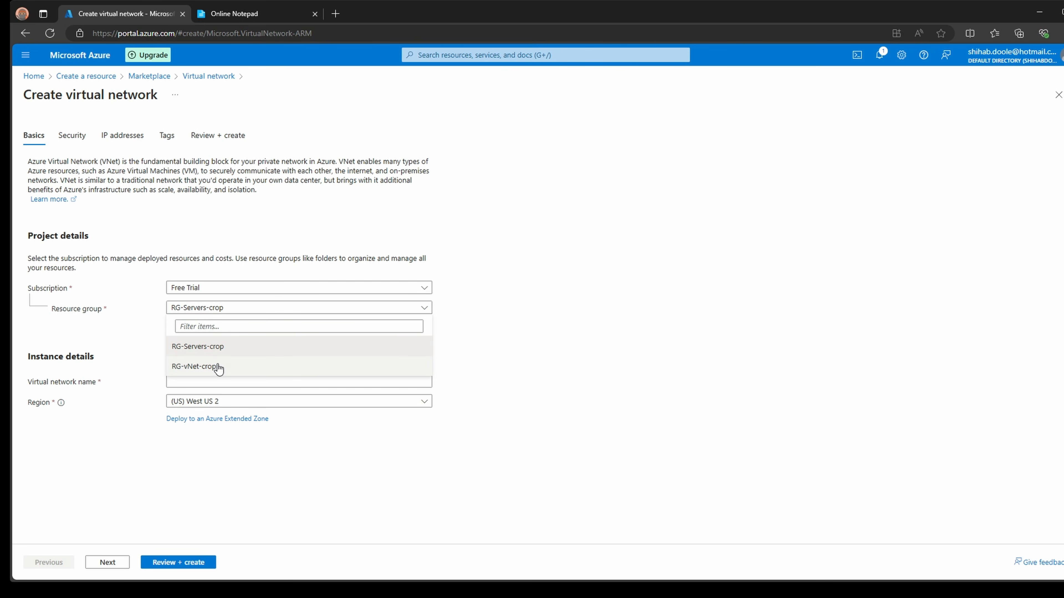
{"action": "left_click", "coordinate": [196, 369]}
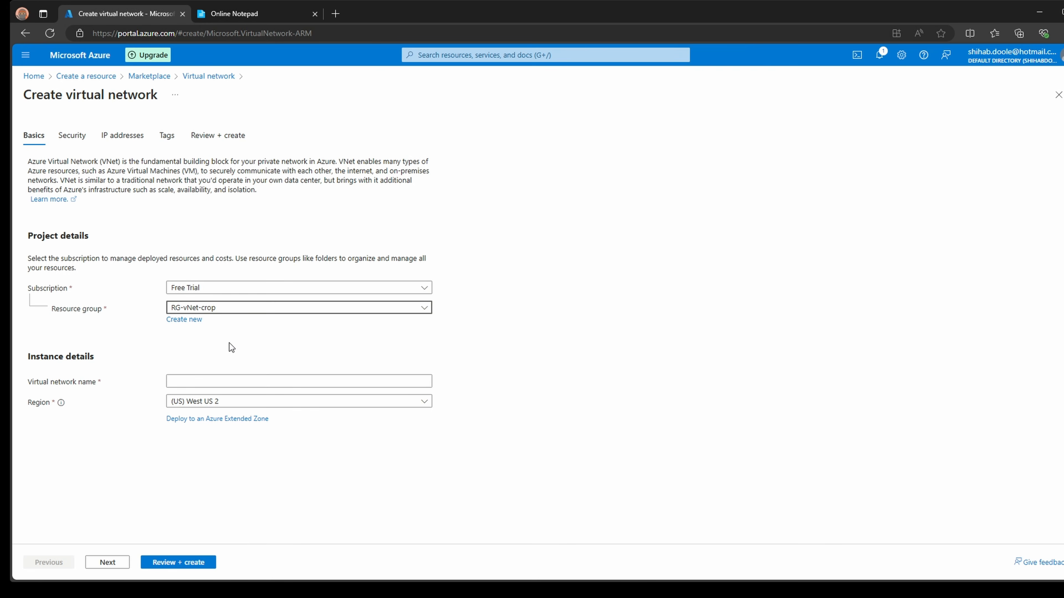
- Name the network MySmallBizVnet and set its region to (US) West US 2
{"action": "left_click", "coordinate": [295, 381]}
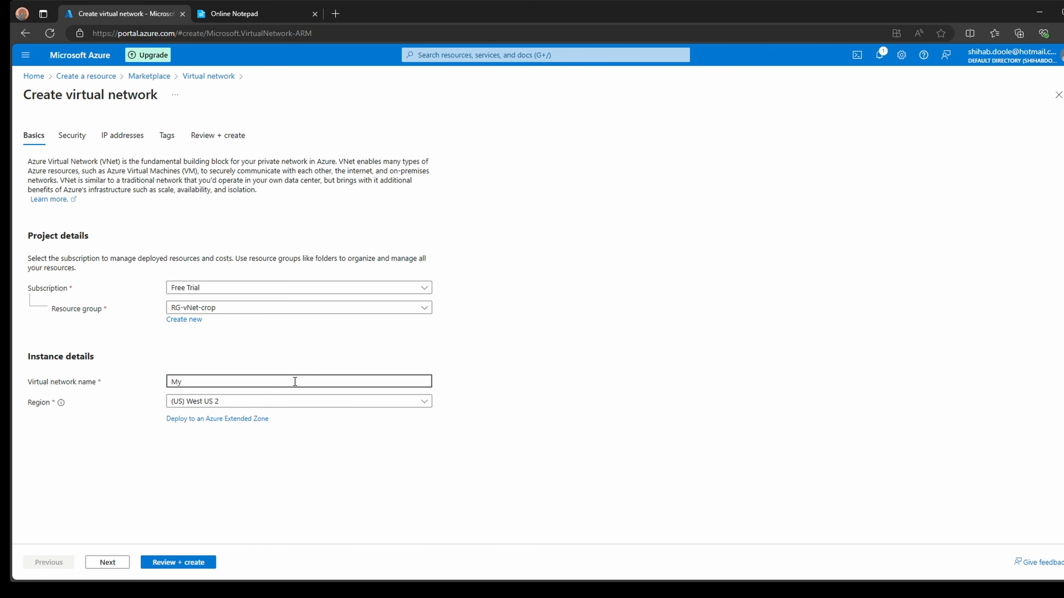
{"action": "type", "text": "SmallBix"}
{"action": "type", "text": "Vnet"}
{"action": "key", "text": "BackSpace"}
{"action": "key", "text": "BackSpace"}
{"action": "key", "text": "BackSpace"}
{"action": "key", "text": "BackSpace"}
{"action": "type", "text": "zVnet"}
{"action": "left_click", "coordinate": [297, 403]}
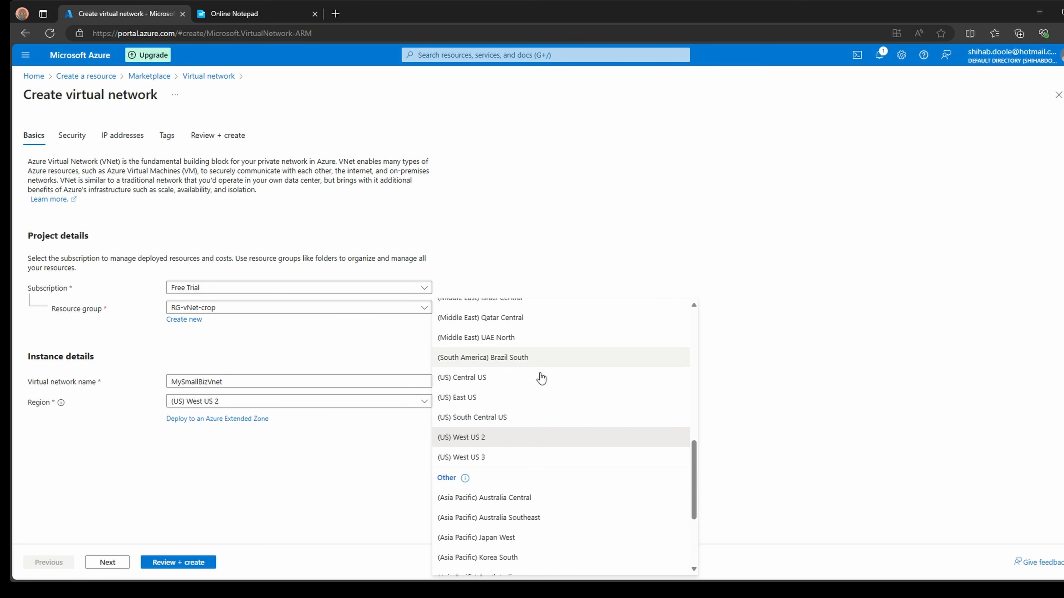
{"action": "left_click", "coordinate": [478, 438]}
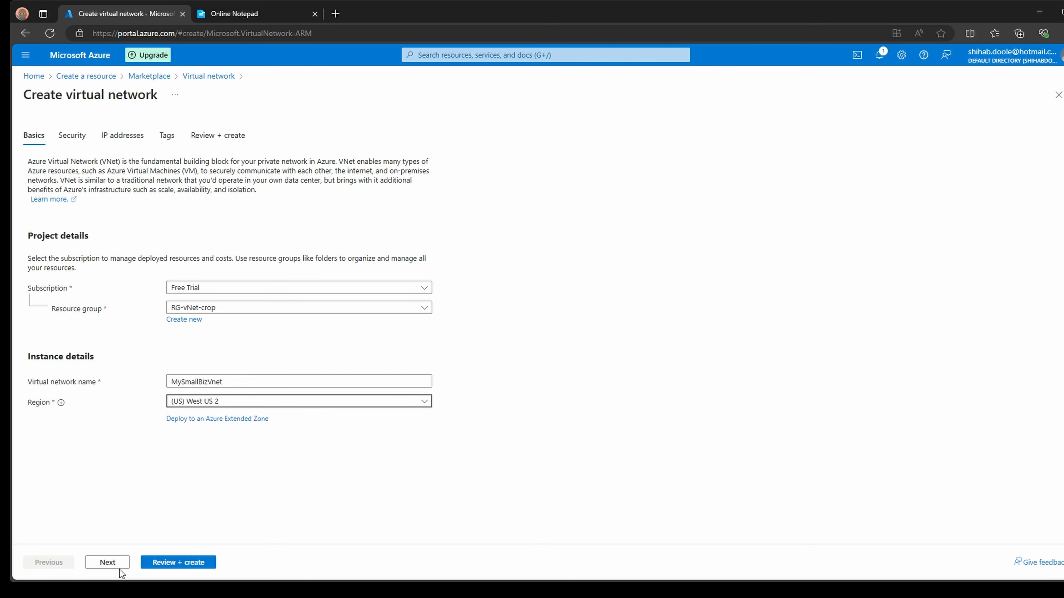
- Go to the Security options and leave encryption, Bastion and Firewall unchecked
{"action": "left_click", "coordinate": [107, 564]}
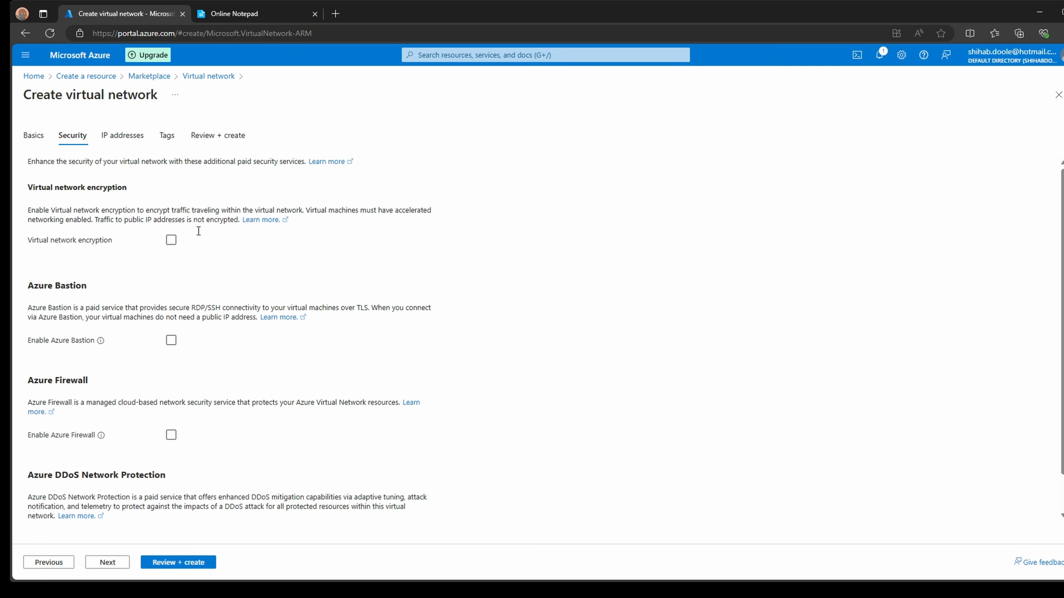
{"action": "scroll", "coordinate": [351, 359], "scroll_direction": "down", "scroll_amount": 1}
{"action": "scroll", "coordinate": [351, 359], "scroll_direction": "up", "scroll_amount": 1}
- Check the 10.0.0.0/16 address space and default subnet, then switch to the planning notes
{"action": "left_click", "coordinate": [119, 140]}
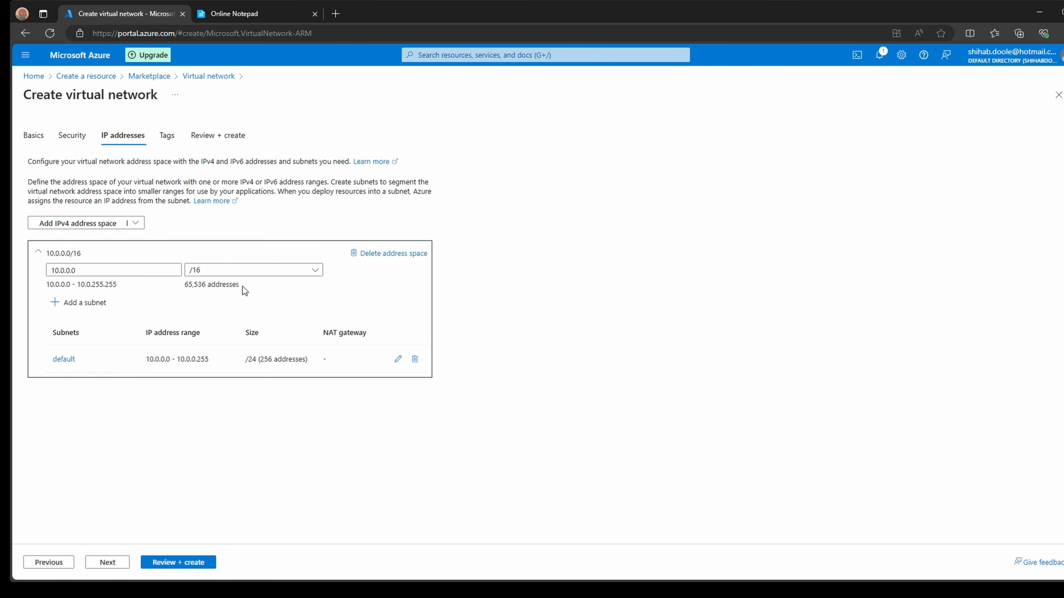
{"action": "left_click", "coordinate": [235, 13]}
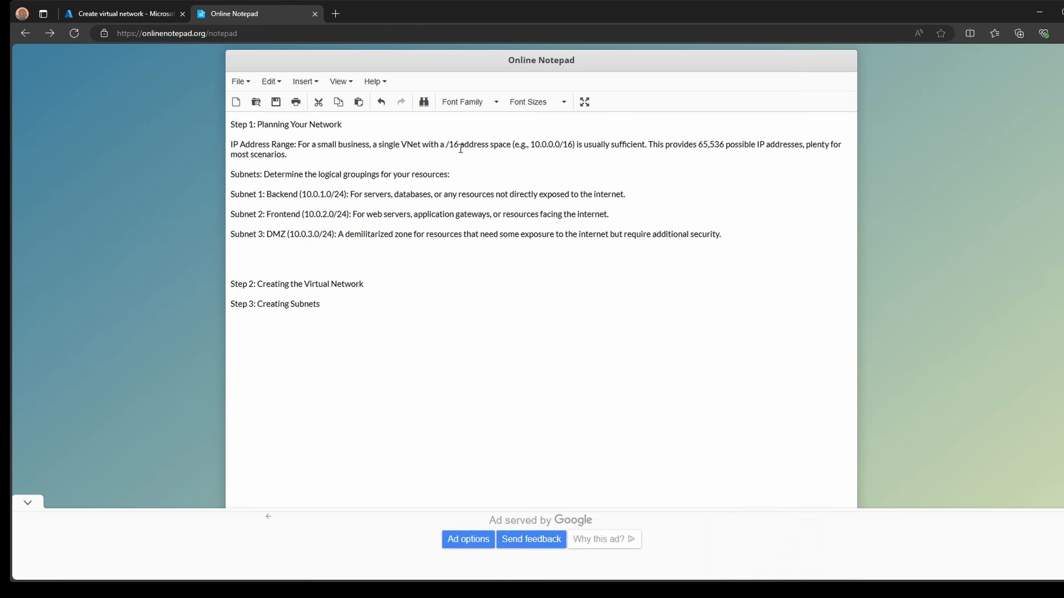
- Highlight the note that /16 gives 65,536 addresses, then return to the network form
{"action": "left_click_drag", "start_coordinate": [443, 144], "coordinate": [803, 144]}
{"action": "left_click", "coordinate": [126, 13]}
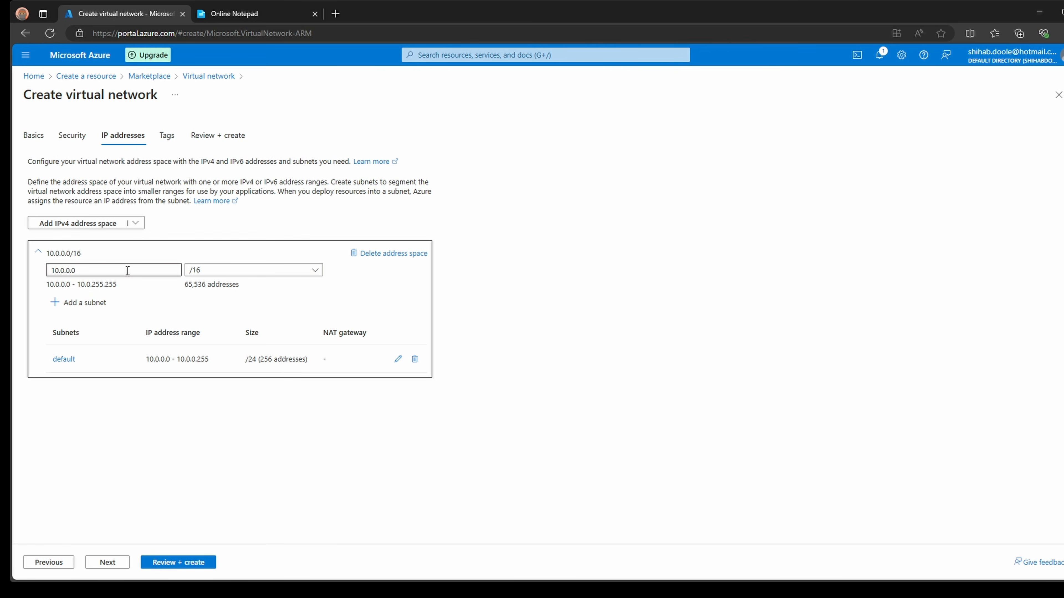
{"action": "left_click_drag", "start_coordinate": [94, 270], "coordinate": [52, 271]}
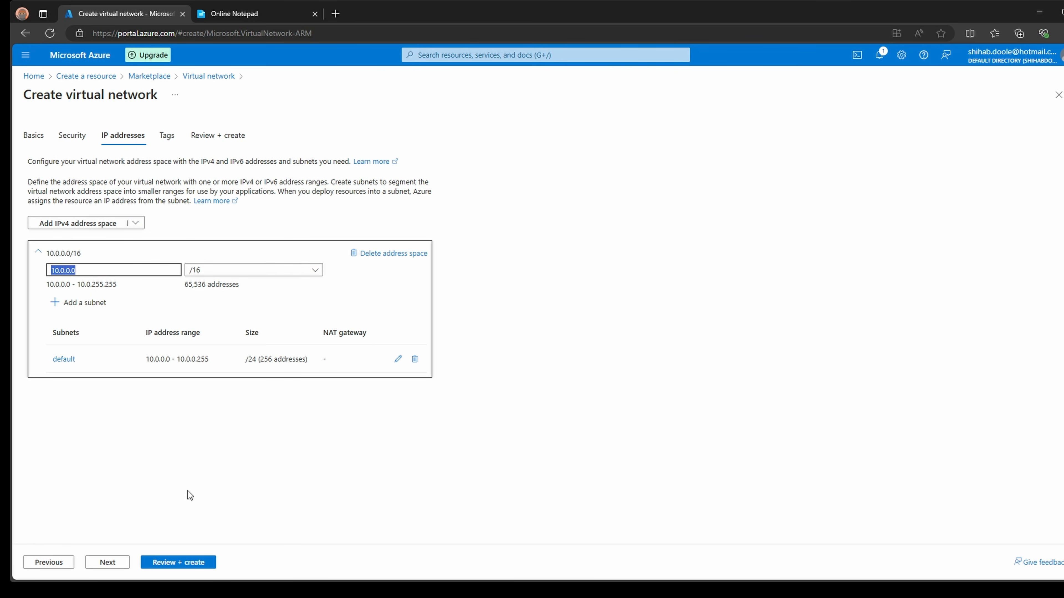
- Add the tag Enviornment = vNet to the new network
{"action": "left_click", "coordinate": [105, 564]}
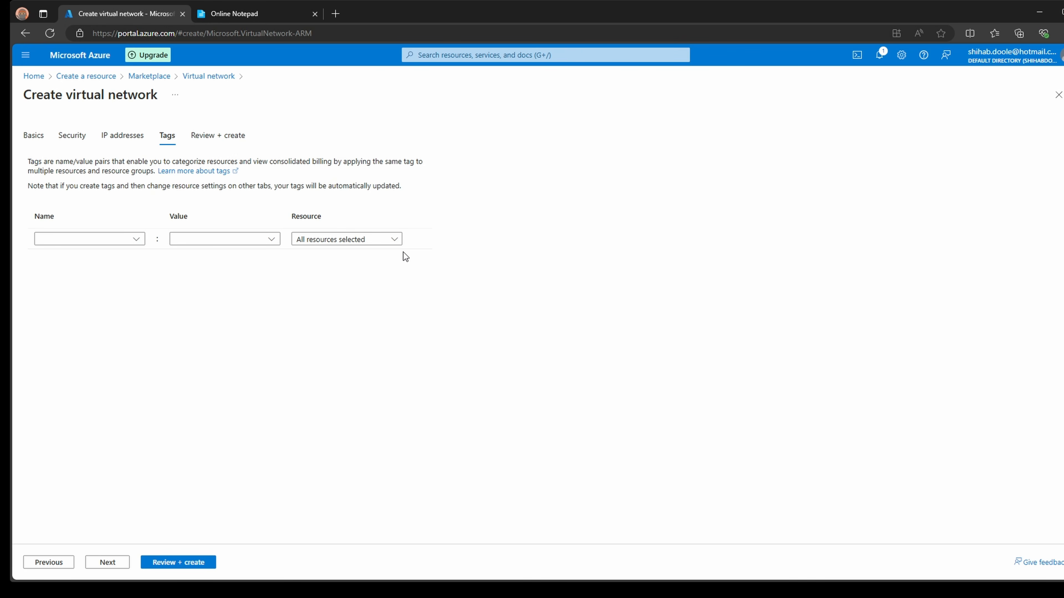
{"action": "left_click", "coordinate": [109, 242]}
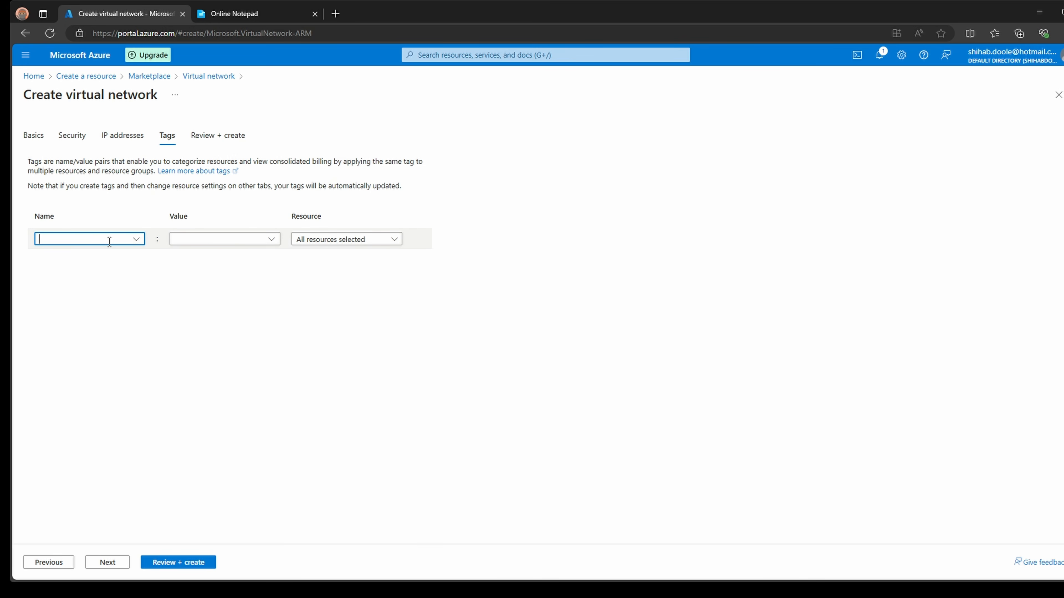
{"action": "left_click", "coordinate": [136, 238]}
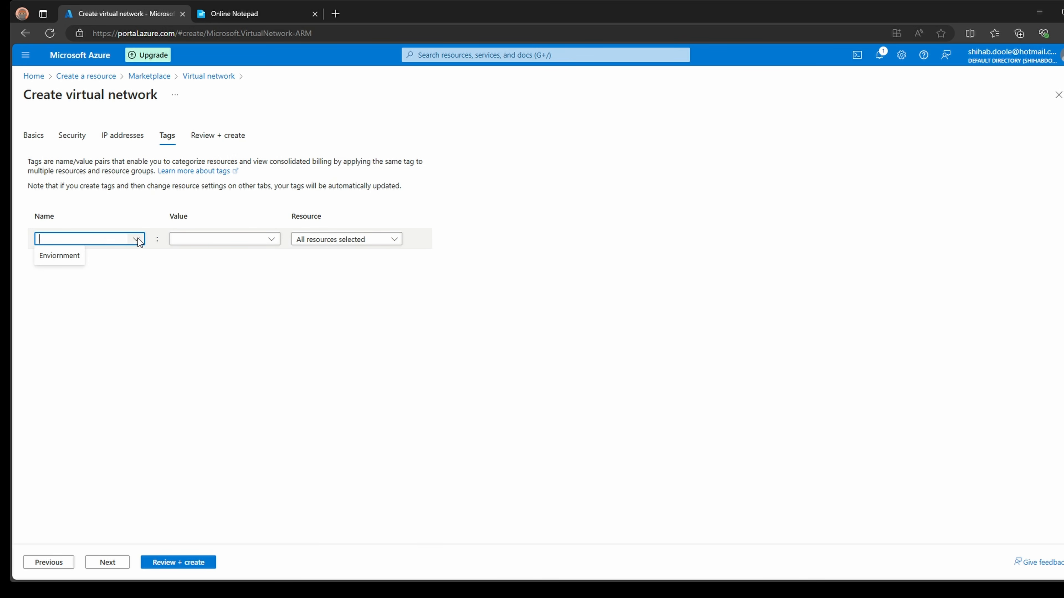
{"action": "left_click", "coordinate": [71, 257]}
{"action": "left_click", "coordinate": [210, 239]}
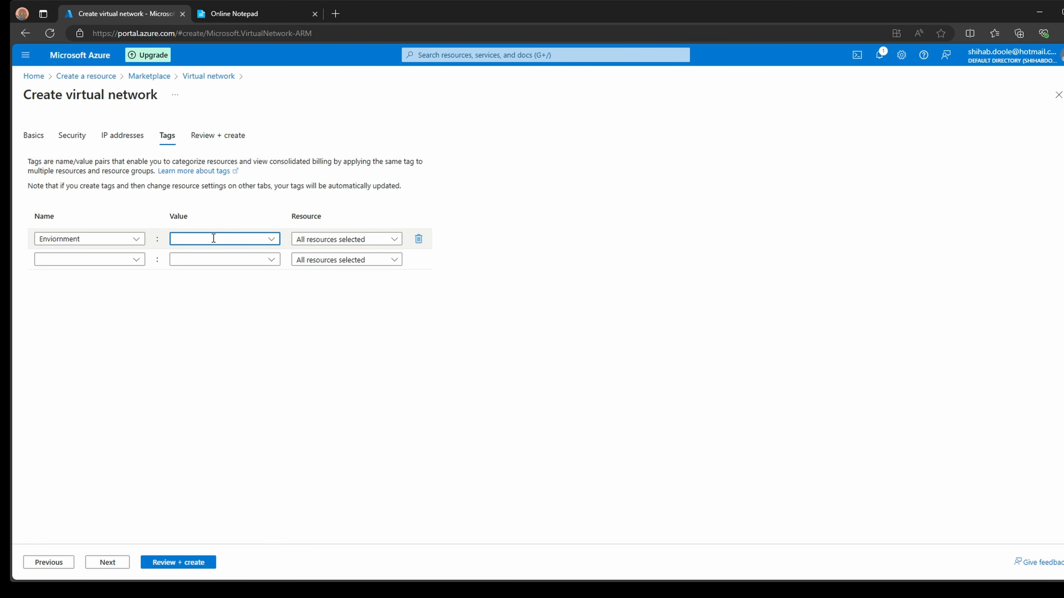
{"action": "type", "text": "V"}
{"action": "left_click", "coordinate": [181, 256]}
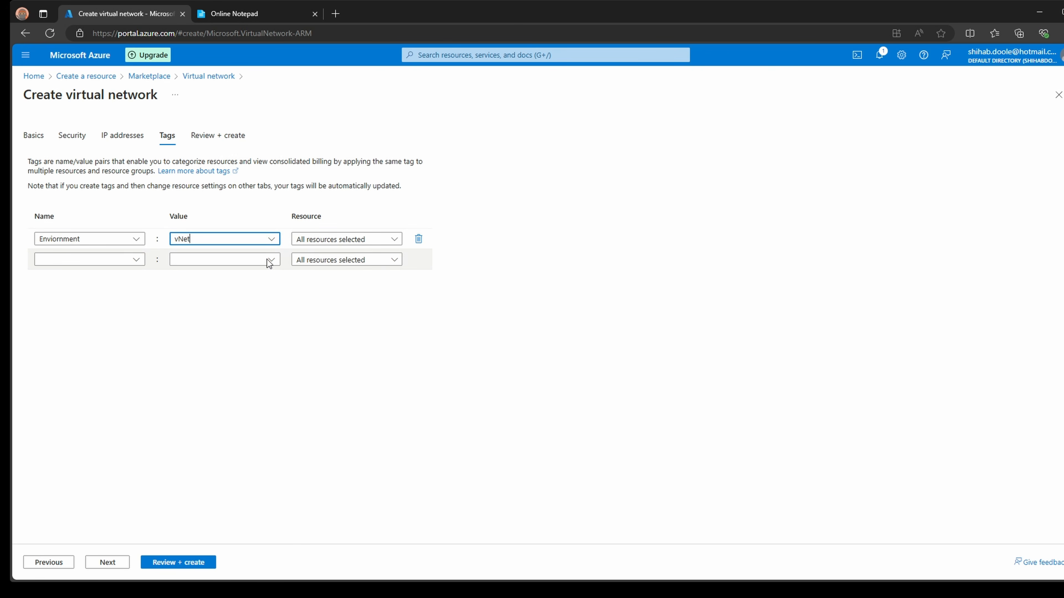
- Limit the tag so it applies only to the Virtual network resource
{"action": "left_click", "coordinate": [393, 242]}
{"action": "left_click", "coordinate": [394, 246]}
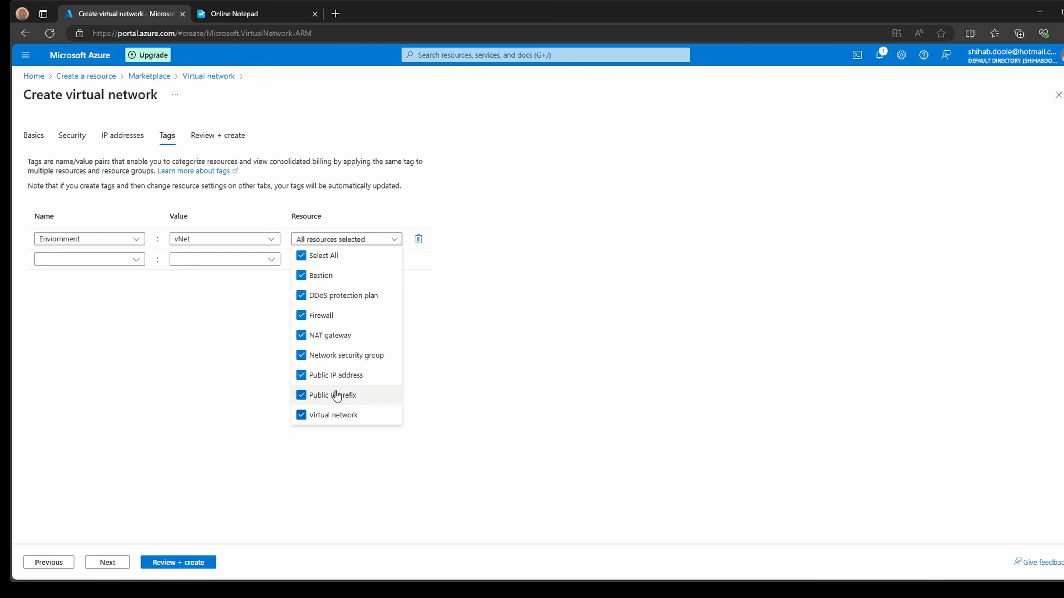
{"action": "left_click", "coordinate": [302, 257]}
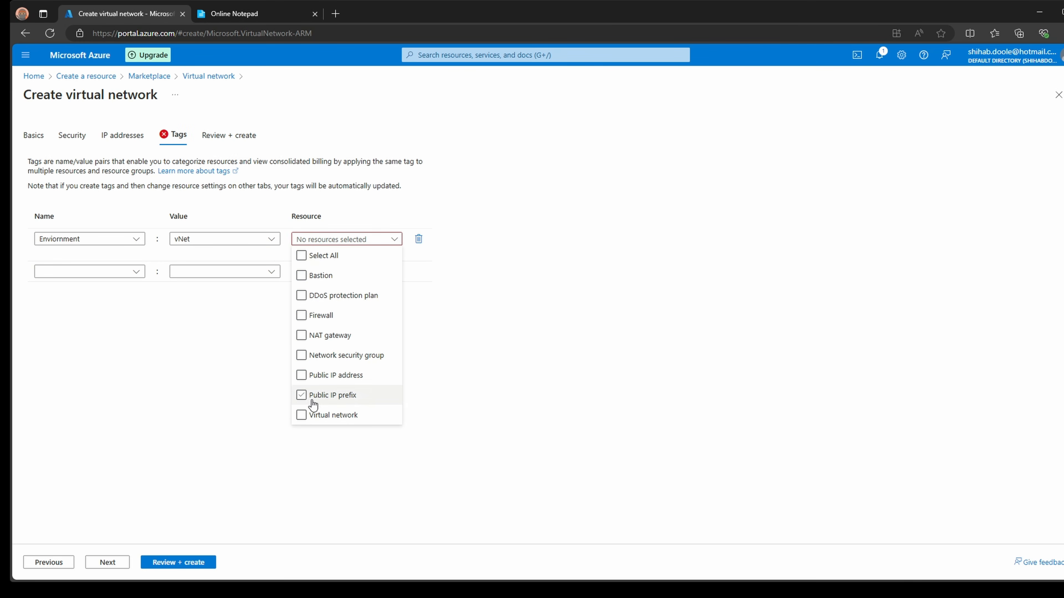
{"action": "left_click", "coordinate": [301, 416]}
{"action": "left_click", "coordinate": [560, 264]}
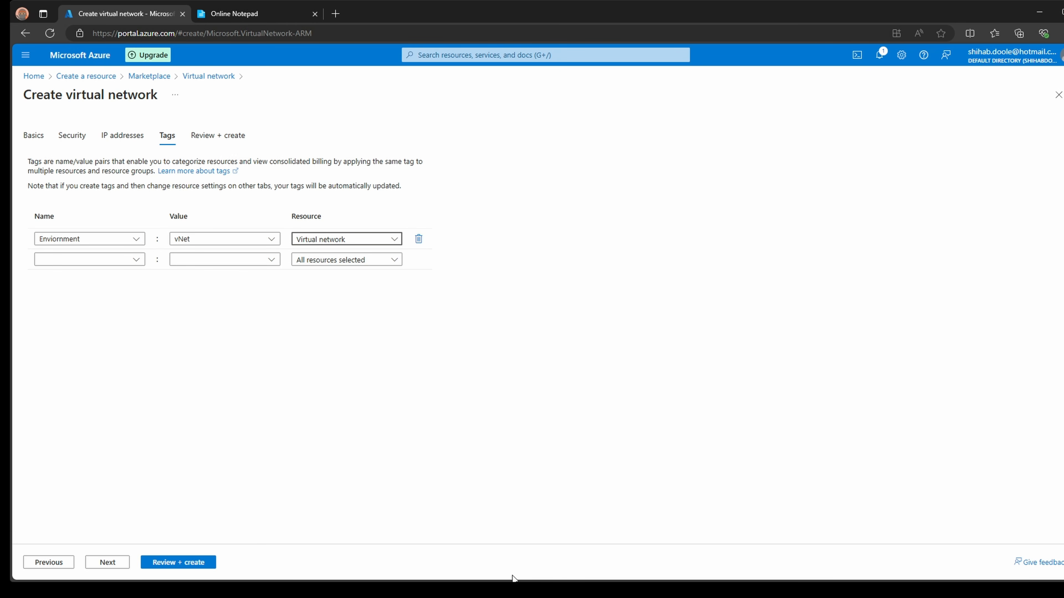
- Validate the network and check resource group RG-vNet-crop, name MySmallBizVnet and West US 2
{"action": "left_click", "coordinate": [111, 566]}
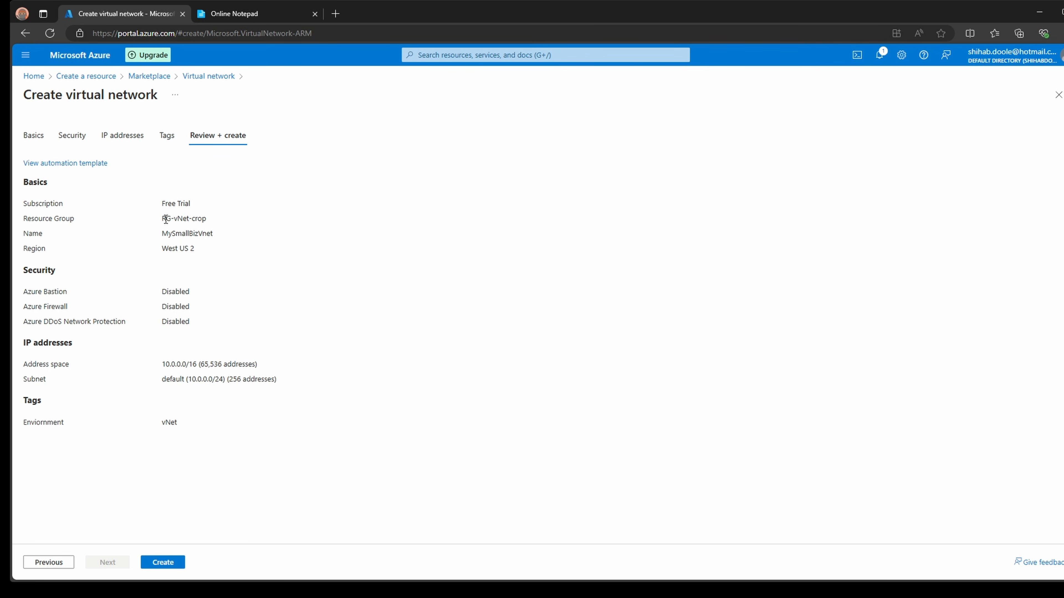
{"action": "left_click_drag", "start_coordinate": [163, 218], "coordinate": [233, 219]}
{"action": "left_click_drag", "start_coordinate": [163, 233], "coordinate": [206, 234]}
{"action": "left_click", "coordinate": [163, 251]}
{"action": "left_click_drag", "start_coordinate": [163, 250], "coordinate": [208, 251]}
- Check the disabled security options, 10.0.0.0/16 address space and /24 default subnet
{"action": "left_click_drag", "start_coordinate": [162, 292], "coordinate": [155, 317]}
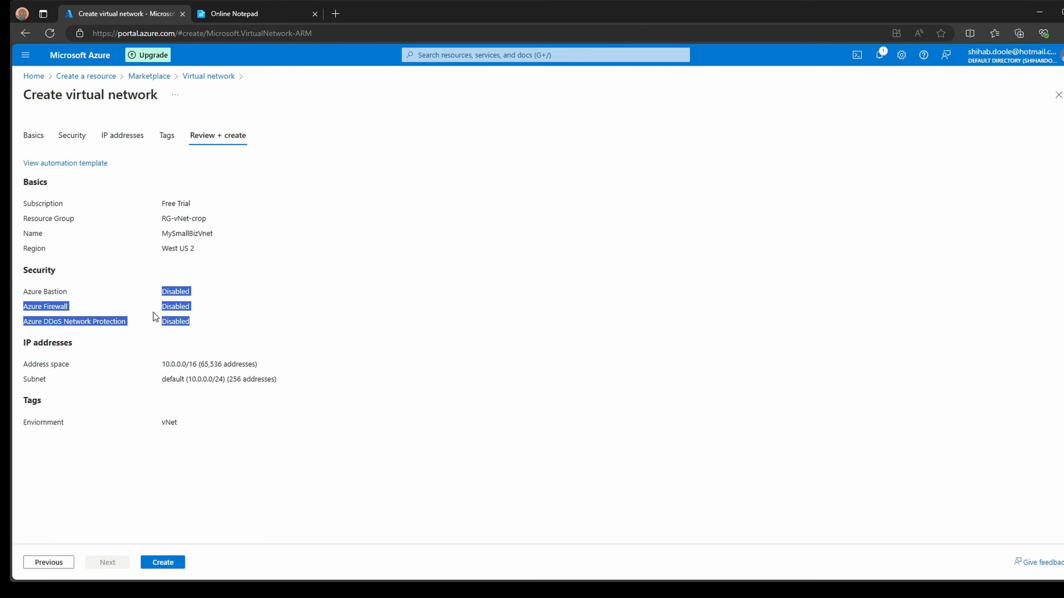
{"action": "left_click", "coordinate": [25, 295]}
{"action": "left_click_drag", "start_coordinate": [25, 270], "coordinate": [208, 324]}
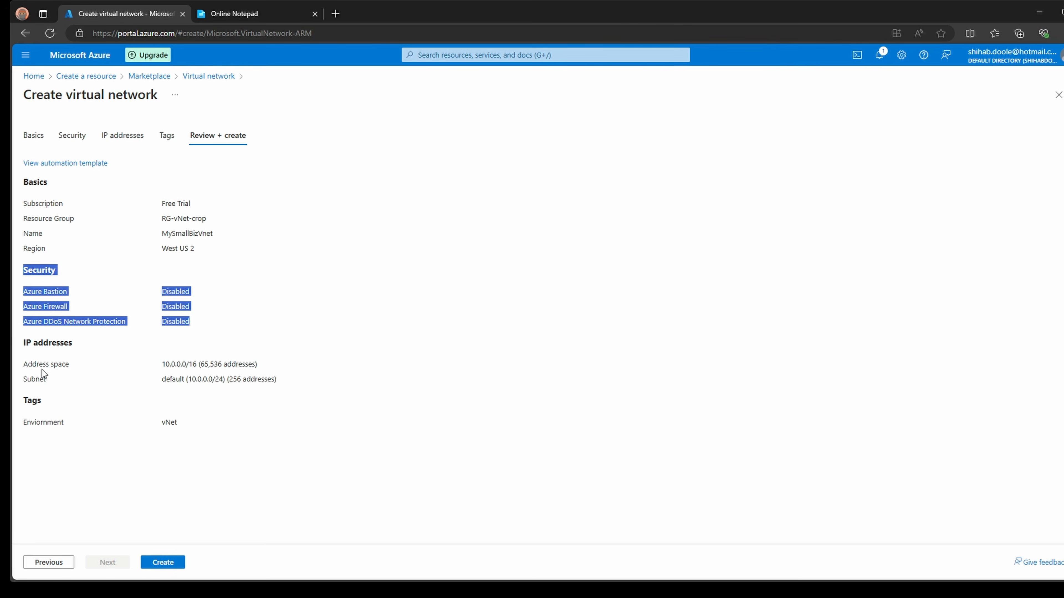
{"action": "left_click_drag", "start_coordinate": [26, 344], "coordinate": [73, 347]}
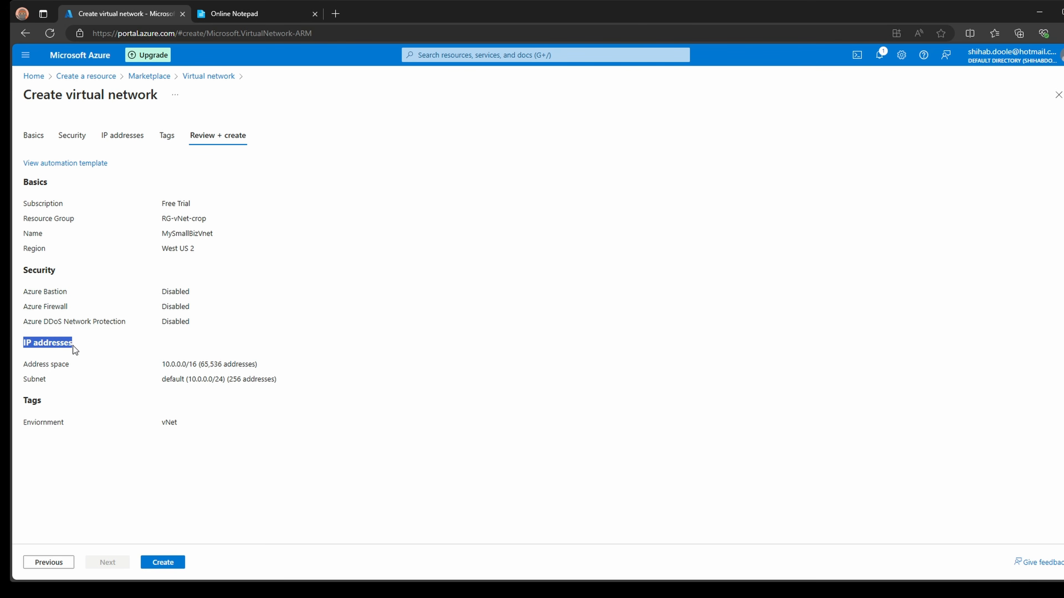
{"action": "left_click_drag", "start_coordinate": [162, 364], "coordinate": [166, 364]}
{"action": "left_click_drag", "start_coordinate": [223, 380], "coordinate": [212, 380]}
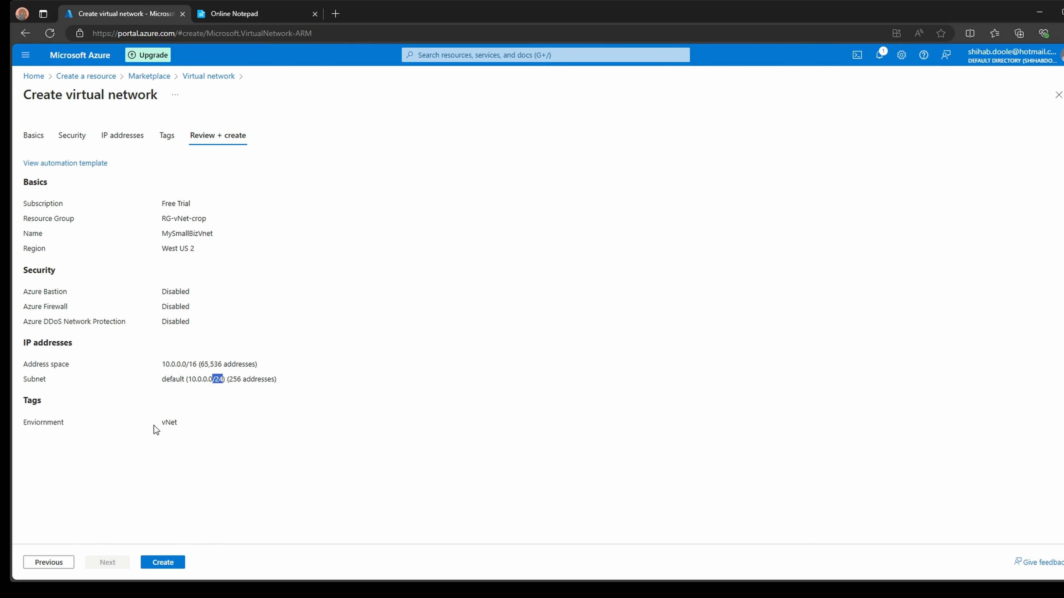
- Create MySmallBizVnet, confirm the deployment completed, view its details and return Home
{"action": "left_click", "coordinate": [169, 565]}
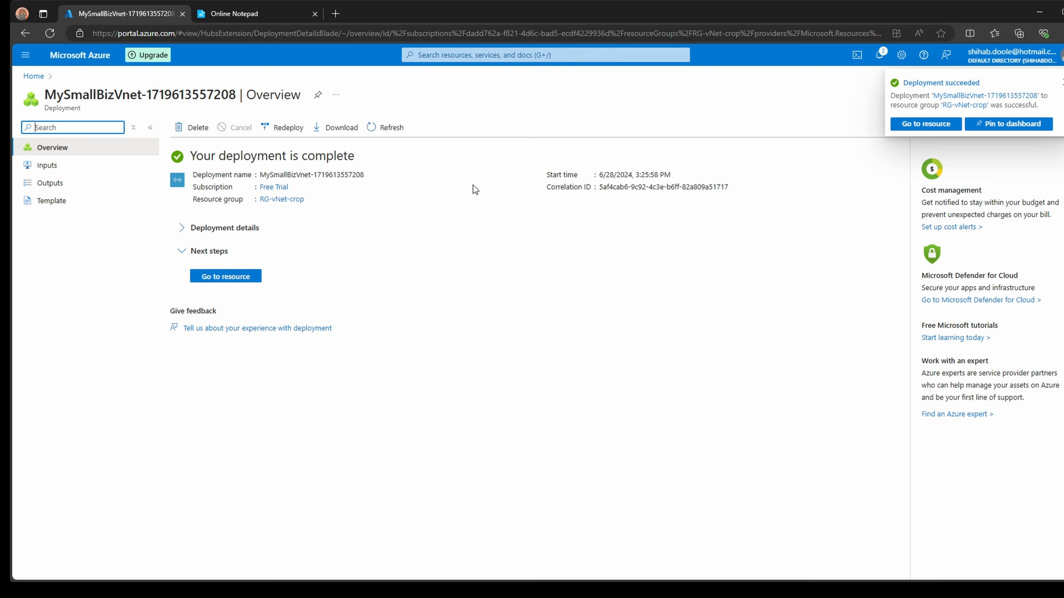
{"action": "left_click", "coordinate": [193, 153]}
{"action": "left_click_drag", "start_coordinate": [193, 154], "coordinate": [385, 155]}
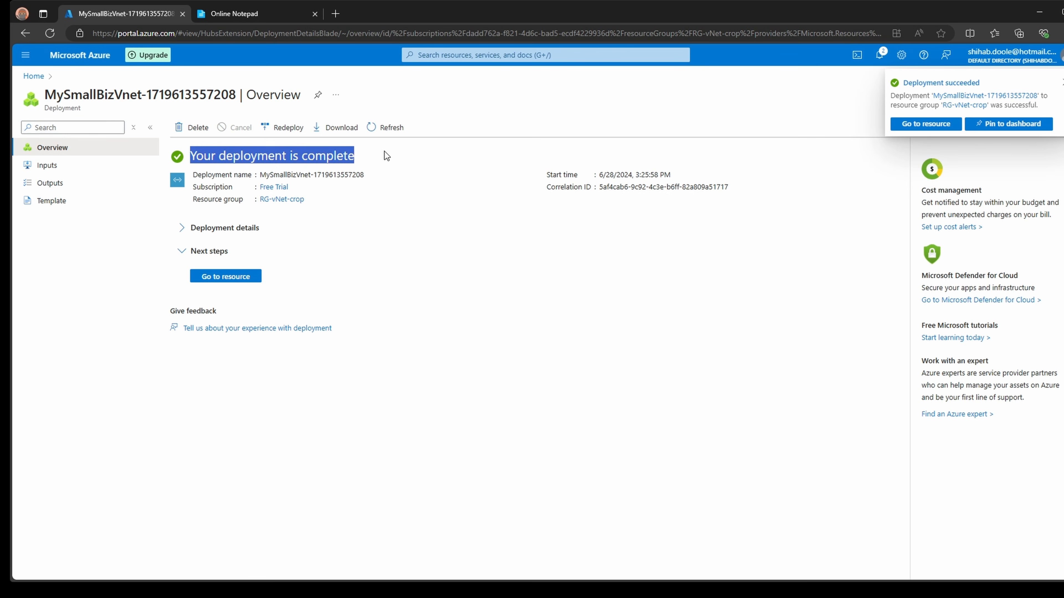
{"action": "left_click", "coordinate": [235, 229]}
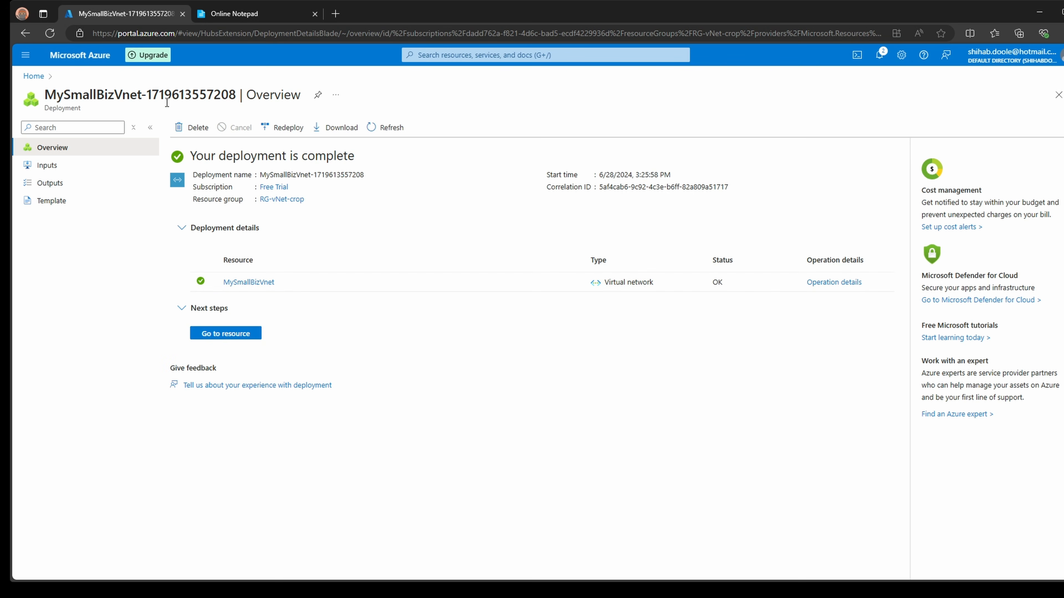
{"action": "left_click", "coordinate": [77, 58]}
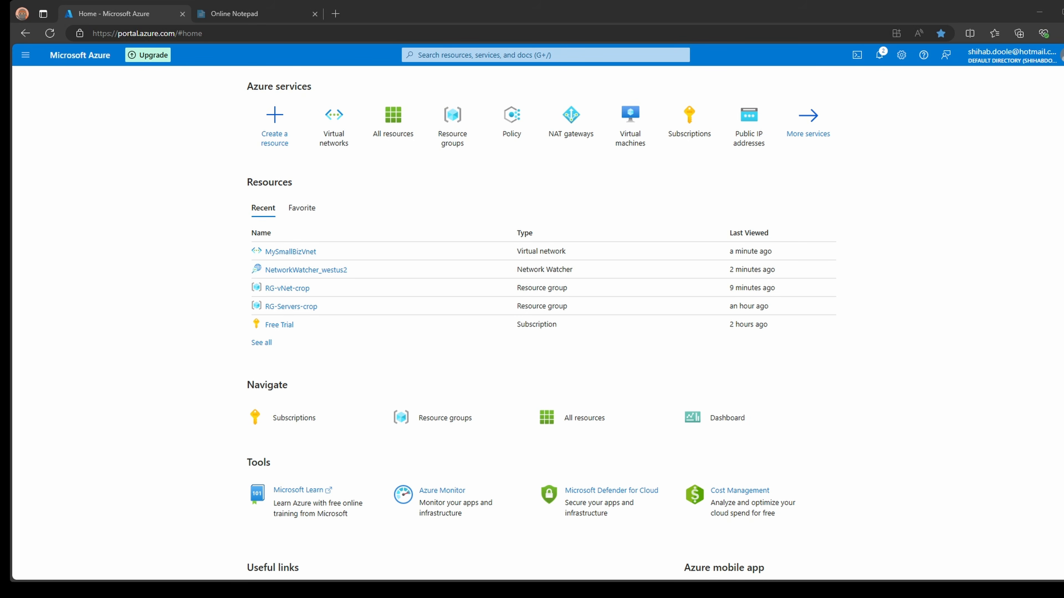
- Browse the Create a resource page and the Virtual networks list from the Home page
{"action": "mouse_move", "coordinate": [334, 126]}
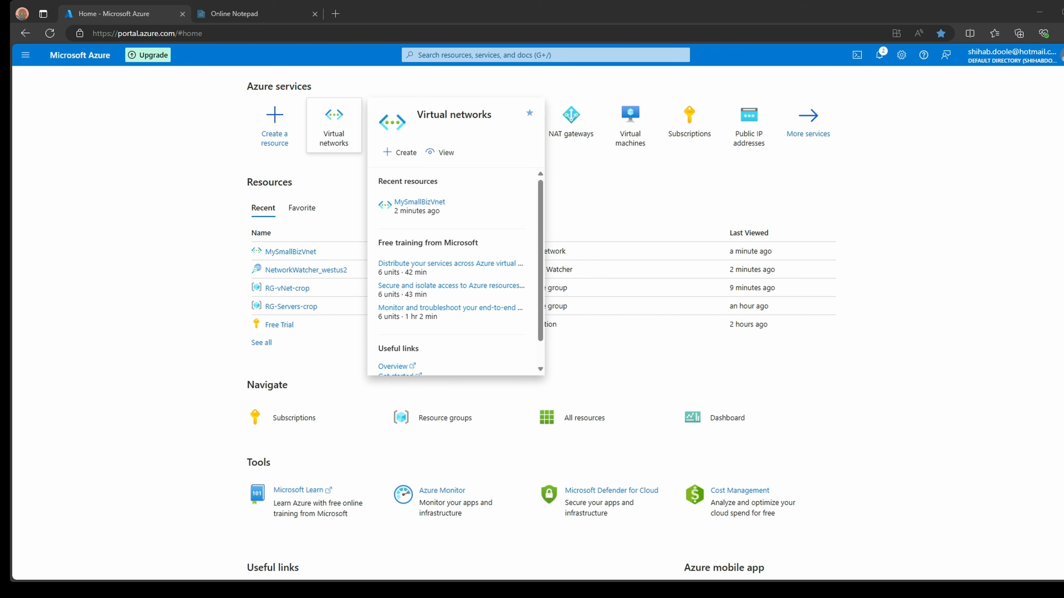
{"action": "left_click", "coordinate": [293, 126]}
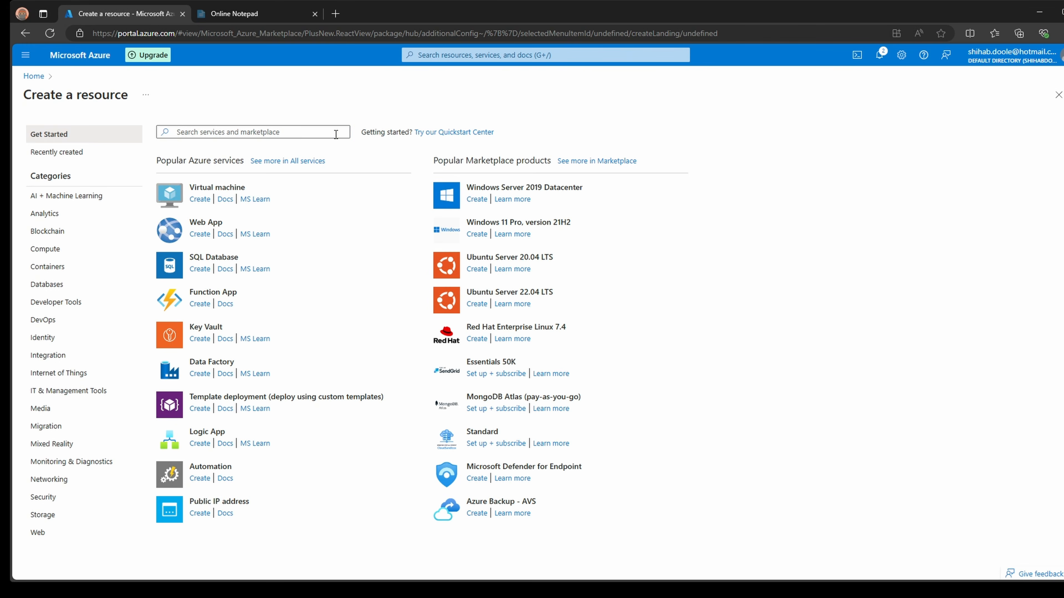
{"action": "left_click", "coordinate": [69, 58]}
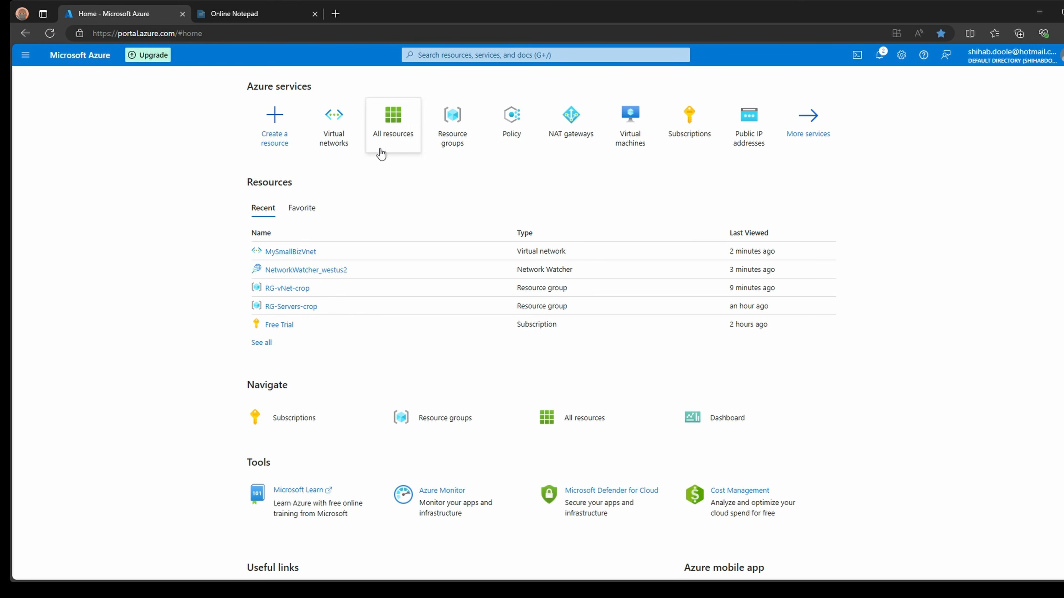
{"action": "left_click", "coordinate": [339, 135]}
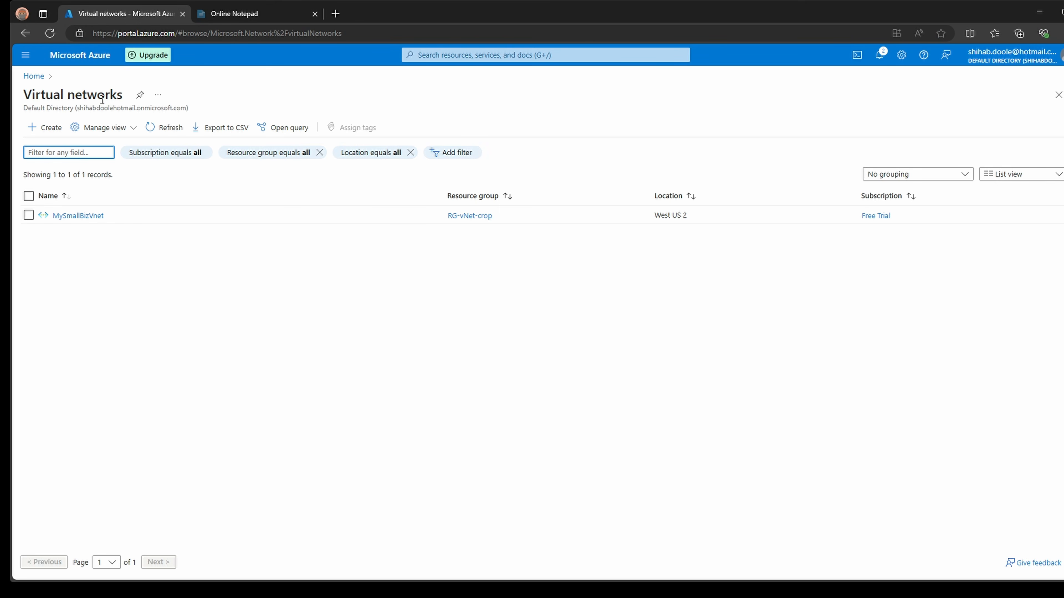
{"action": "left_click", "coordinate": [34, 76]}
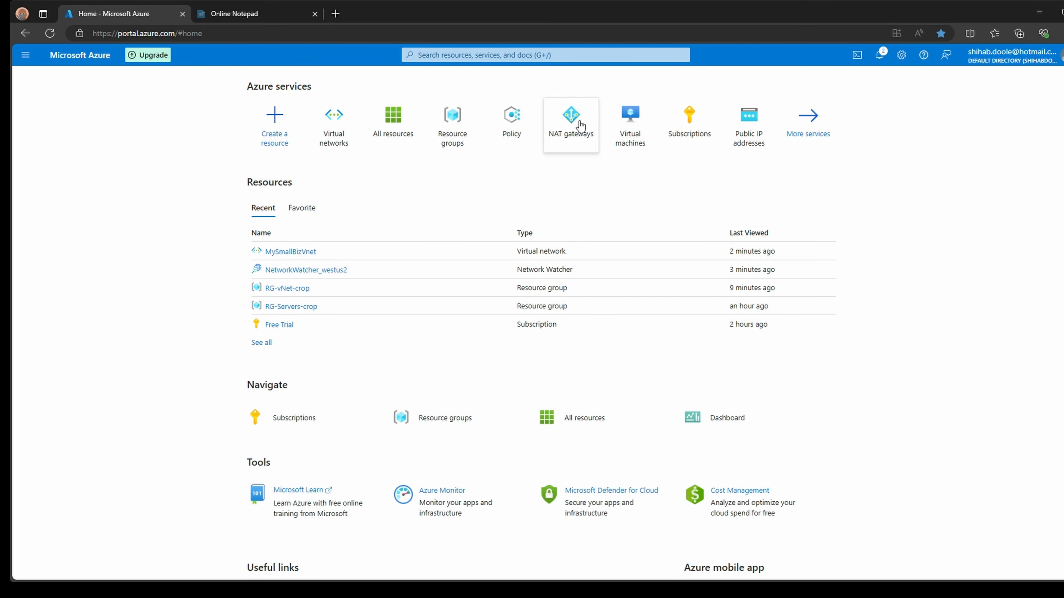
{"action": "left_click", "coordinate": [496, 55]}
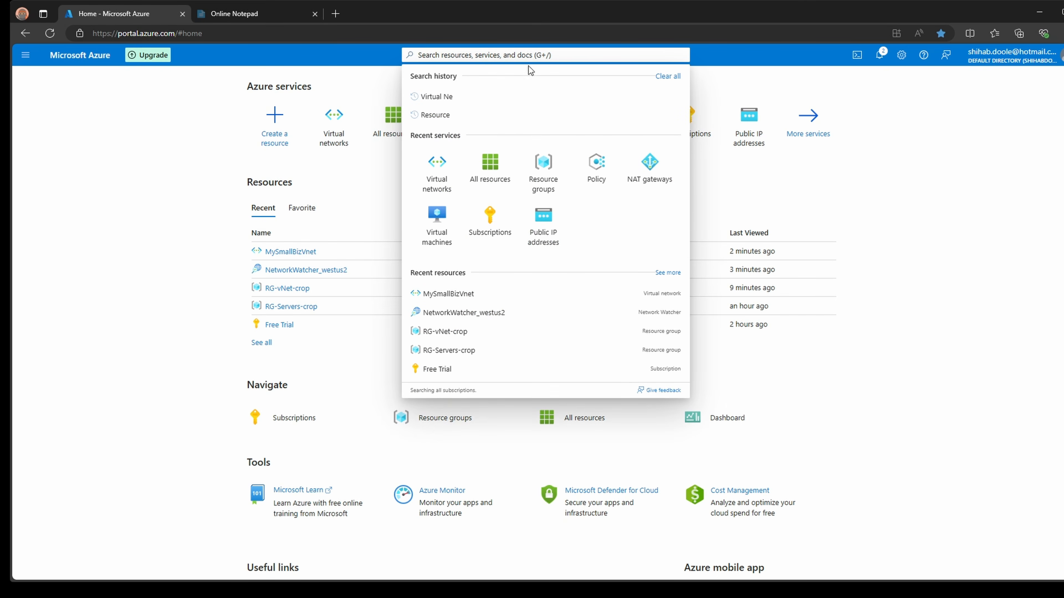
{"action": "left_click", "coordinate": [335, 124]}
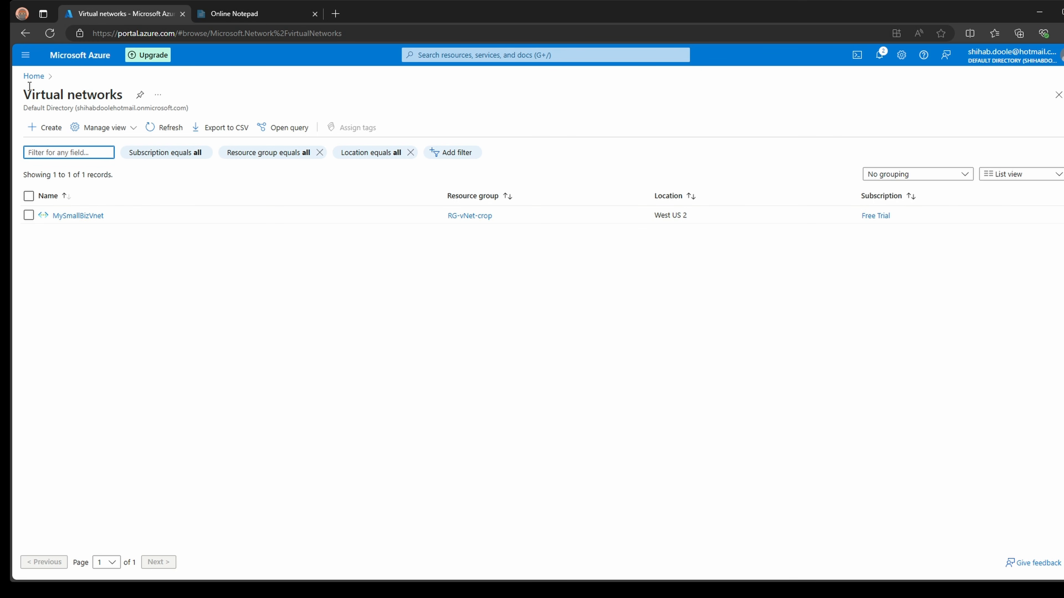
- Open All resources from Home, listing MySmallBizVnet and NetworkWatcher_westus2
{"action": "left_click", "coordinate": [80, 56]}
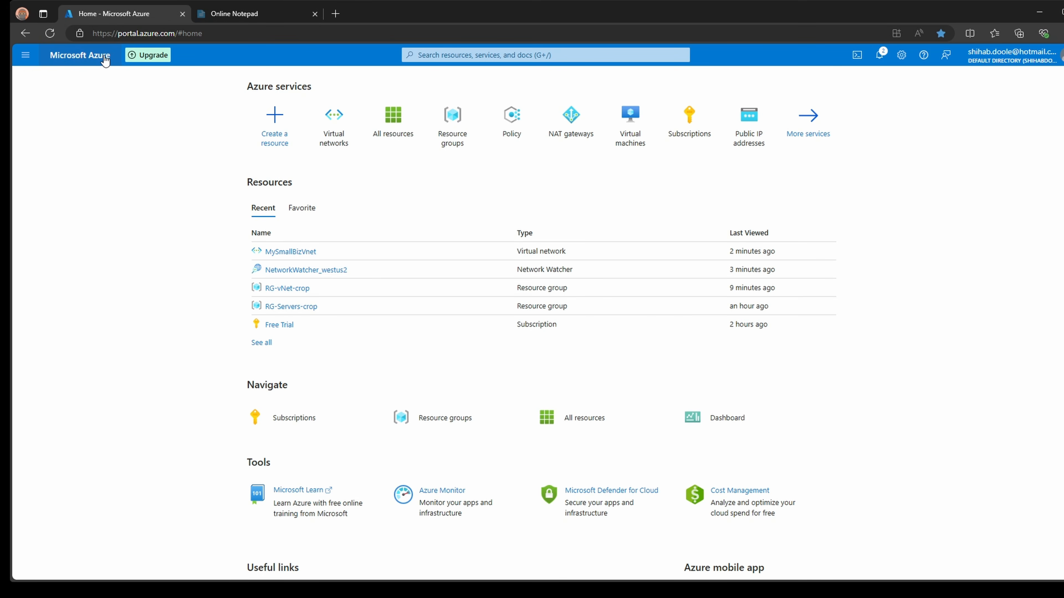
{"action": "left_click", "coordinate": [393, 116]}
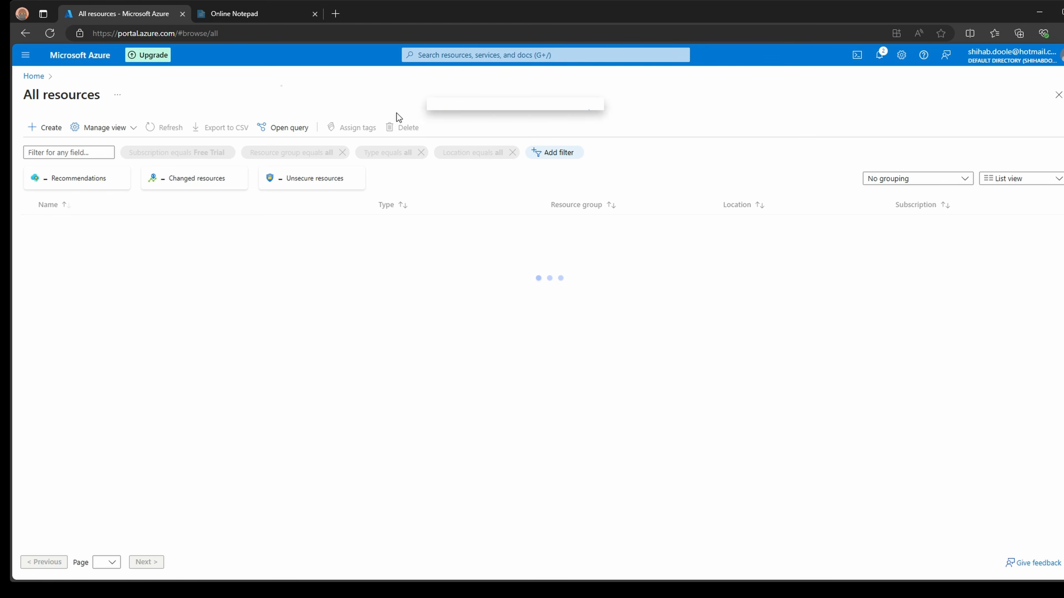
{"action": "left_click", "coordinate": [90, 61]}
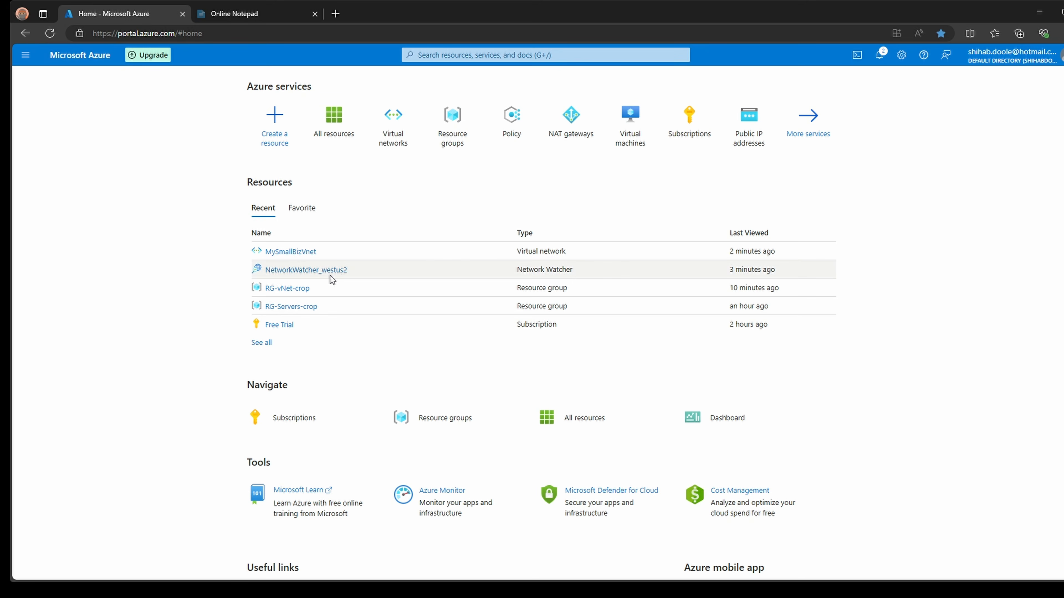
{"action": "left_click", "coordinate": [329, 132]}
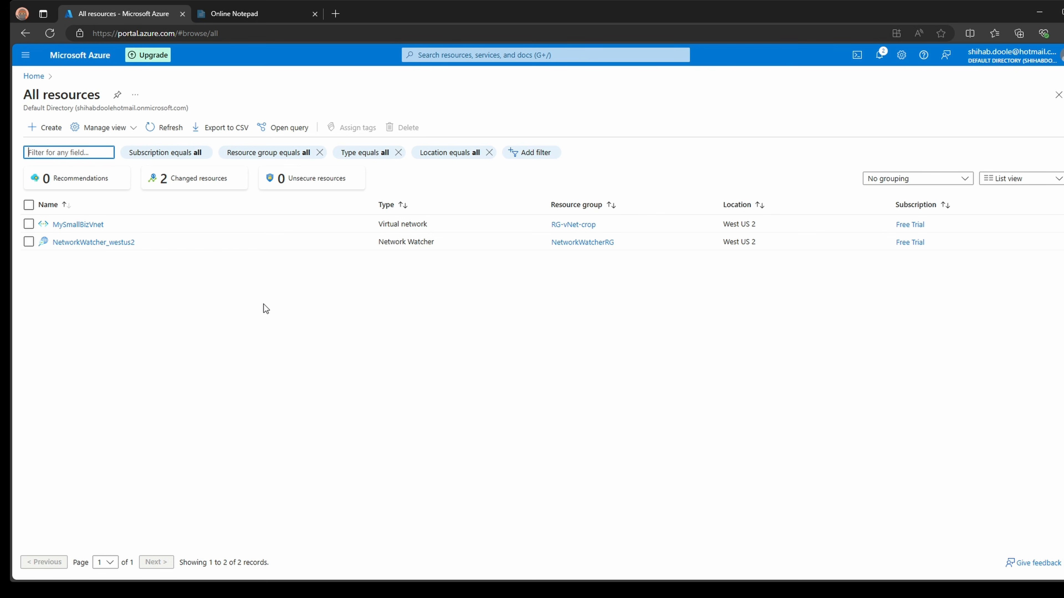
- Open NetworkWatcher_westus2 and view its Alerts under Settings and Monitoring
{"action": "left_click", "coordinate": [109, 242]}
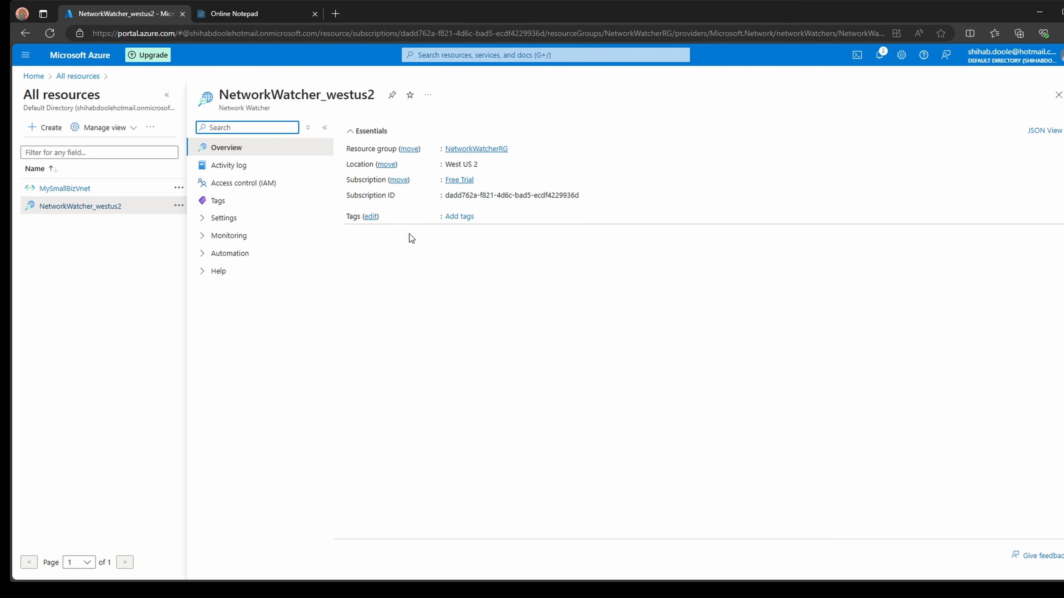
{"action": "left_click", "coordinate": [224, 219]}
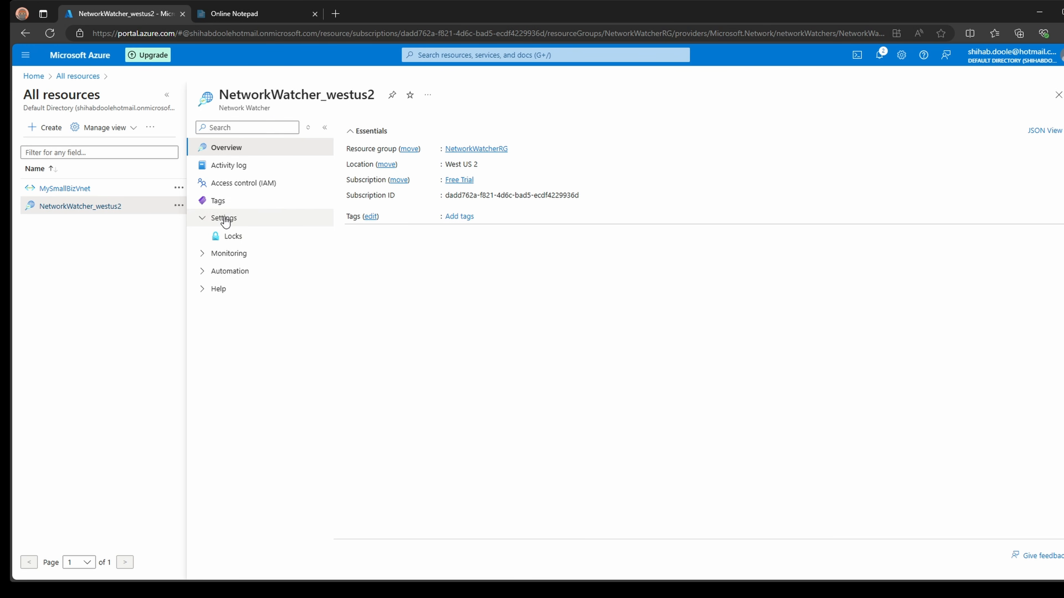
{"action": "left_click", "coordinate": [232, 254]}
{"action": "left_click", "coordinate": [234, 273]}
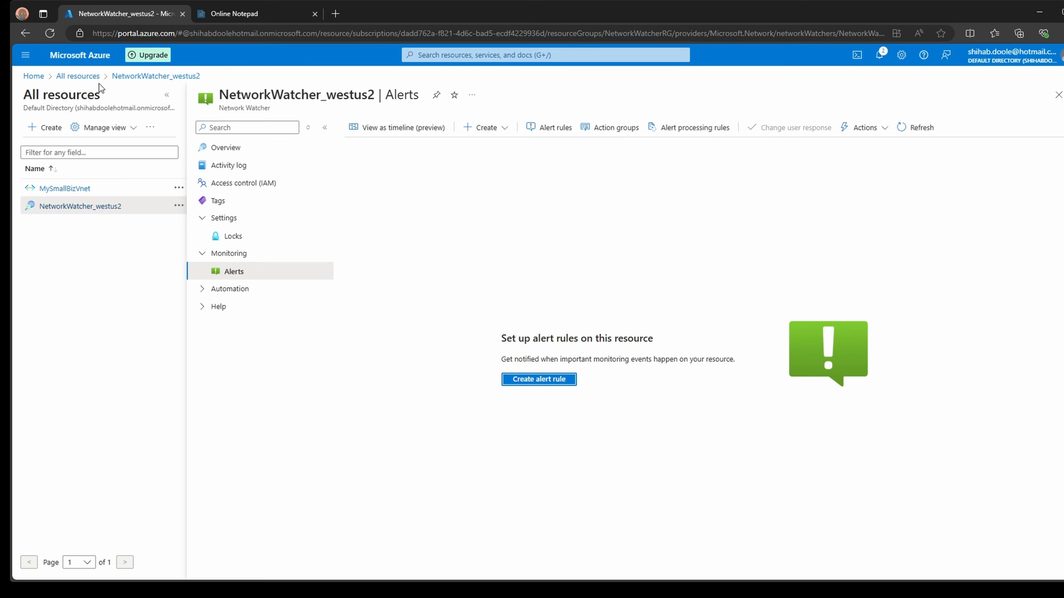
- Go back to All resources, open the MySmallBizVnet overview, then view the network plan notes
{"action": "left_click", "coordinate": [79, 77]}
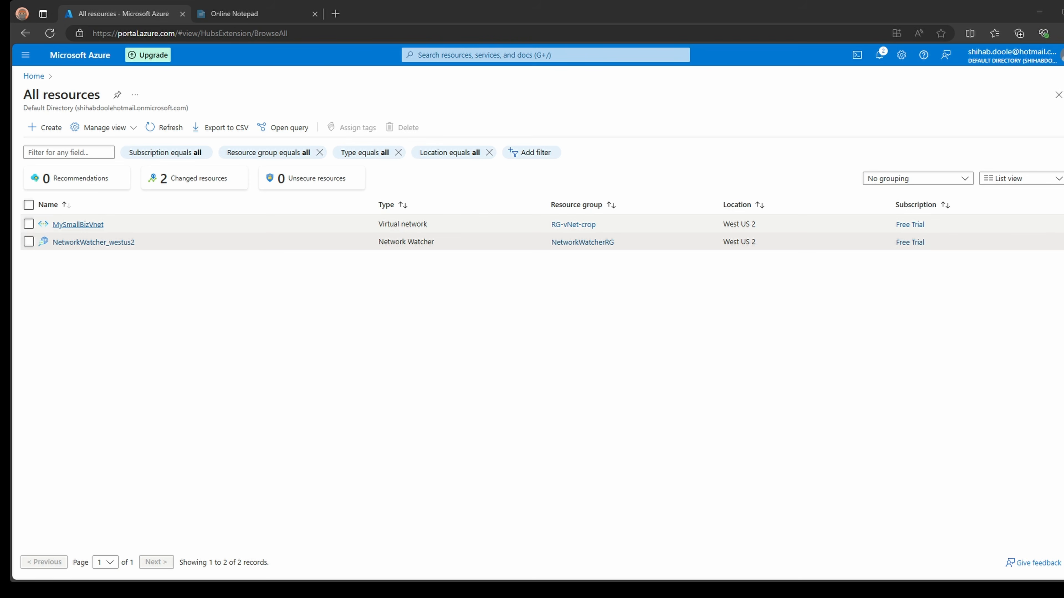
{"action": "left_click", "coordinate": [77, 224]}
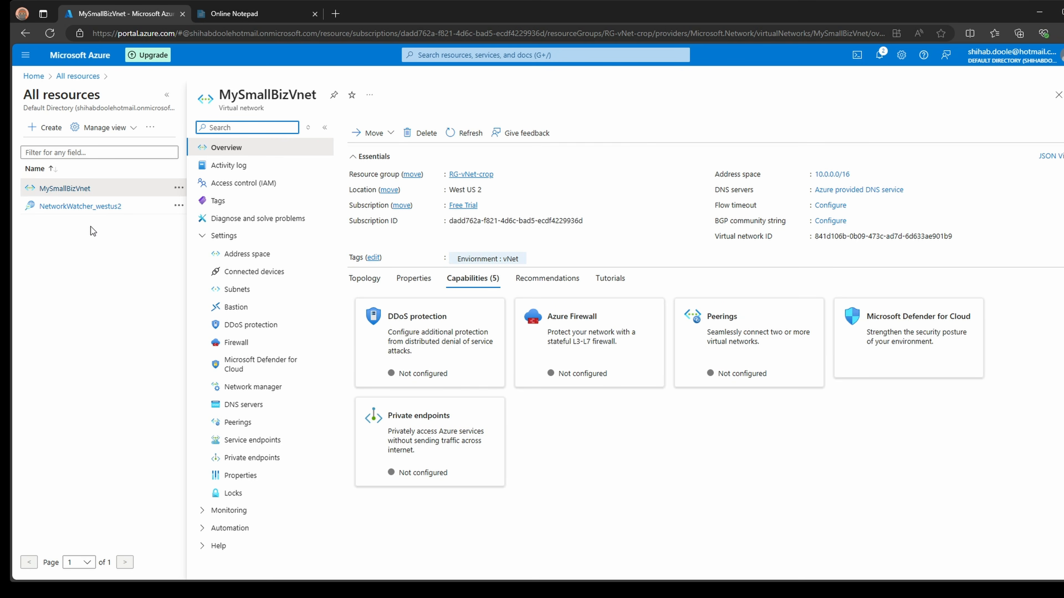
{"action": "left_click", "coordinate": [245, 16]}
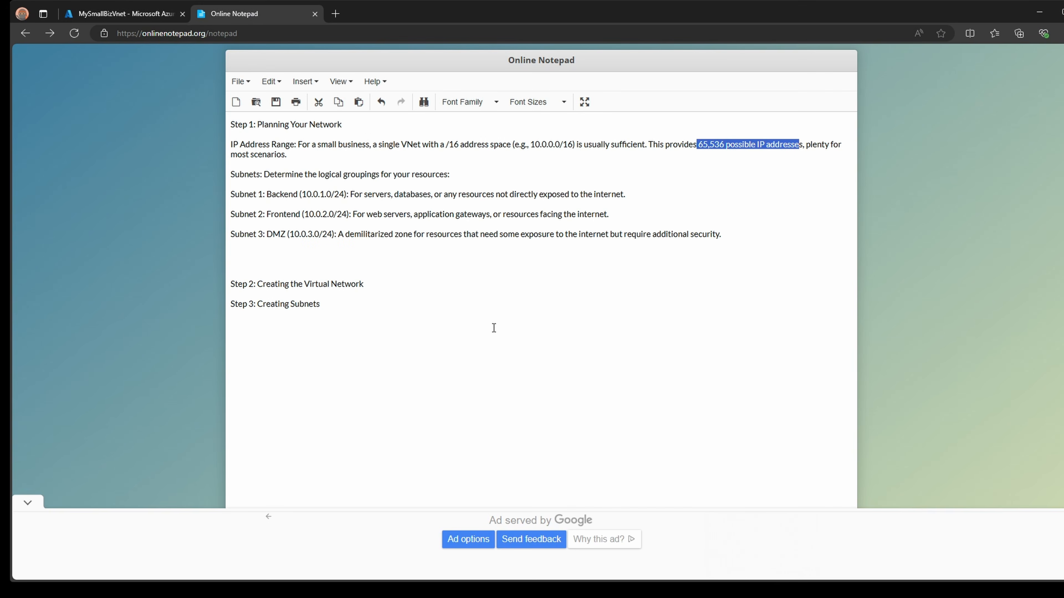
- Review the IP Address Range and the Backend, Frontend and DMZ subnet lines, then return to Azure
{"action": "left_click_drag", "start_coordinate": [300, 158], "coordinate": [211, 142]}
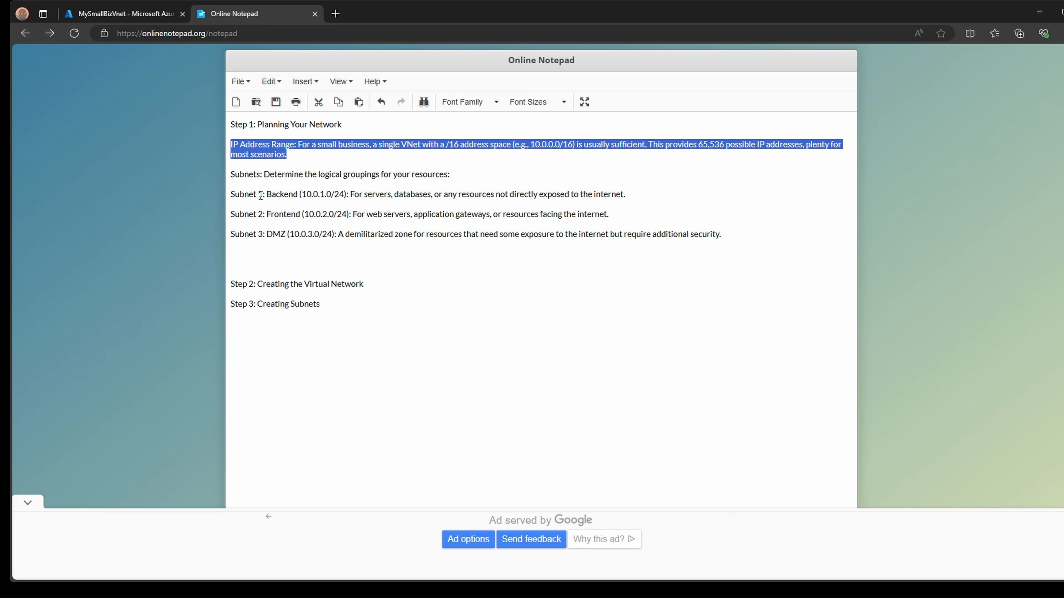
{"action": "left_click_drag", "start_coordinate": [231, 194], "coordinate": [749, 242]}
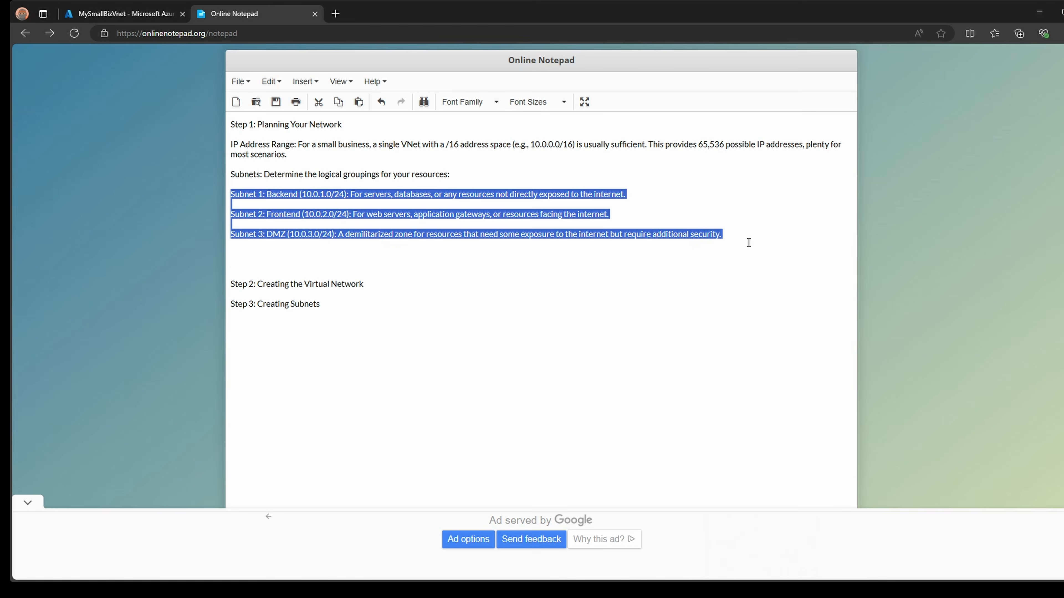
{"action": "left_click", "coordinate": [276, 194]}
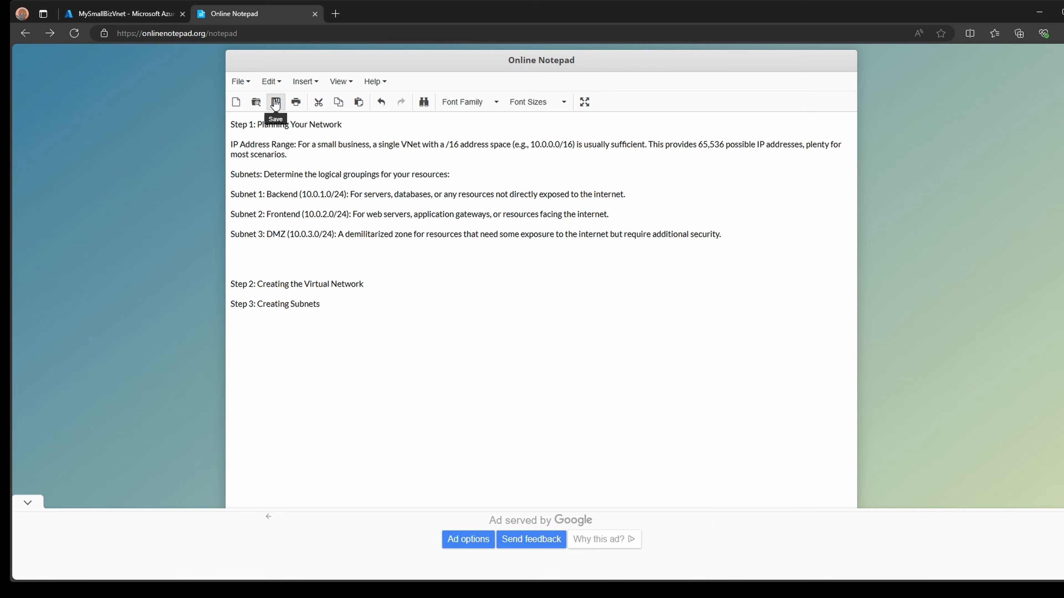
{"action": "left_click", "coordinate": [122, 16]}
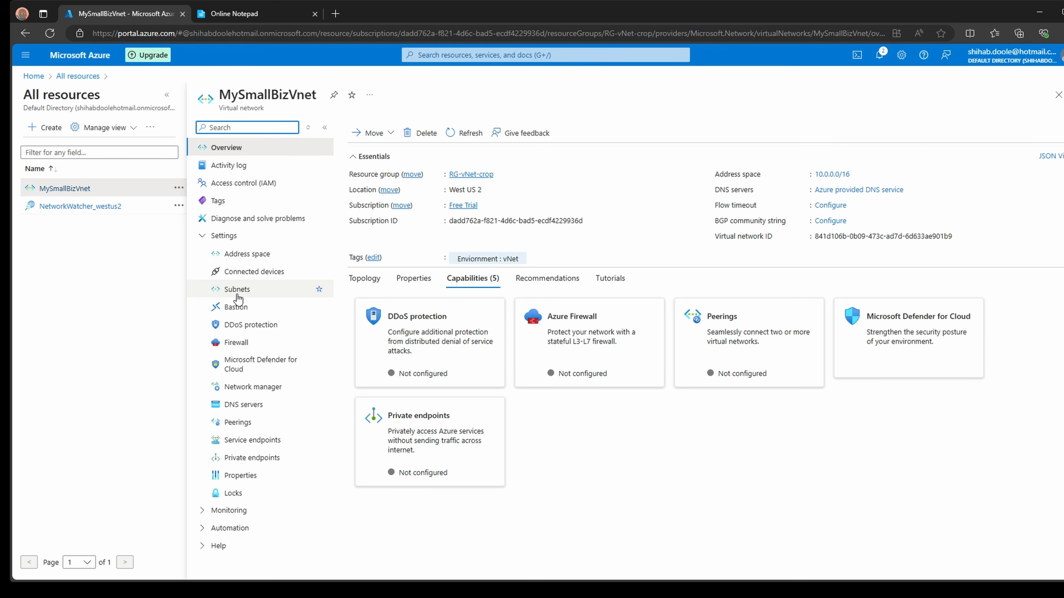
- Start a new Default-purpose subnet named BackendSubnet, copying Backend from the plan notes
{"action": "left_click", "coordinate": [237, 290]}
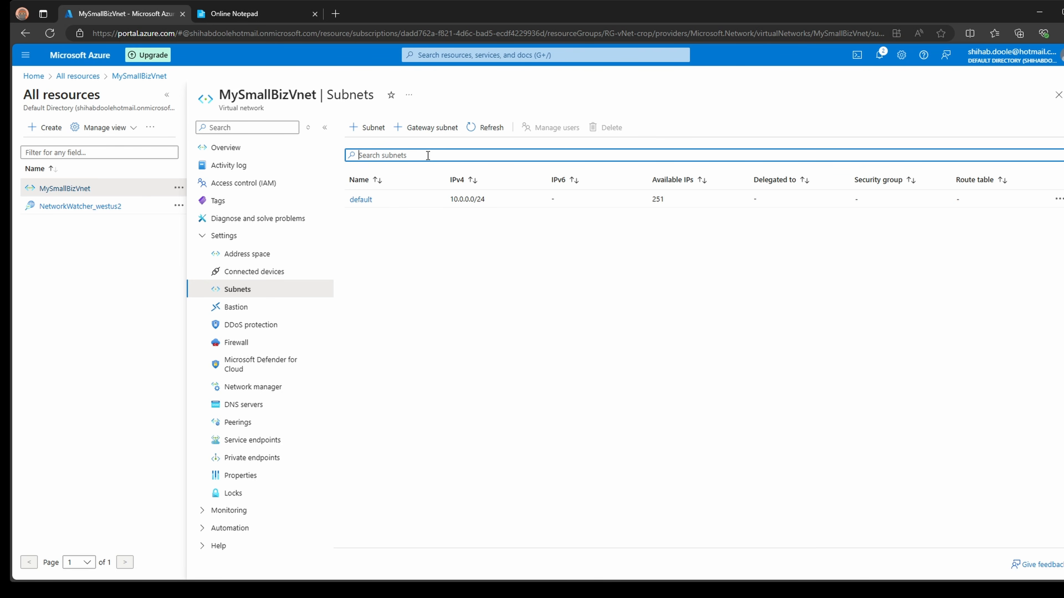
{"action": "left_click", "coordinate": [372, 130]}
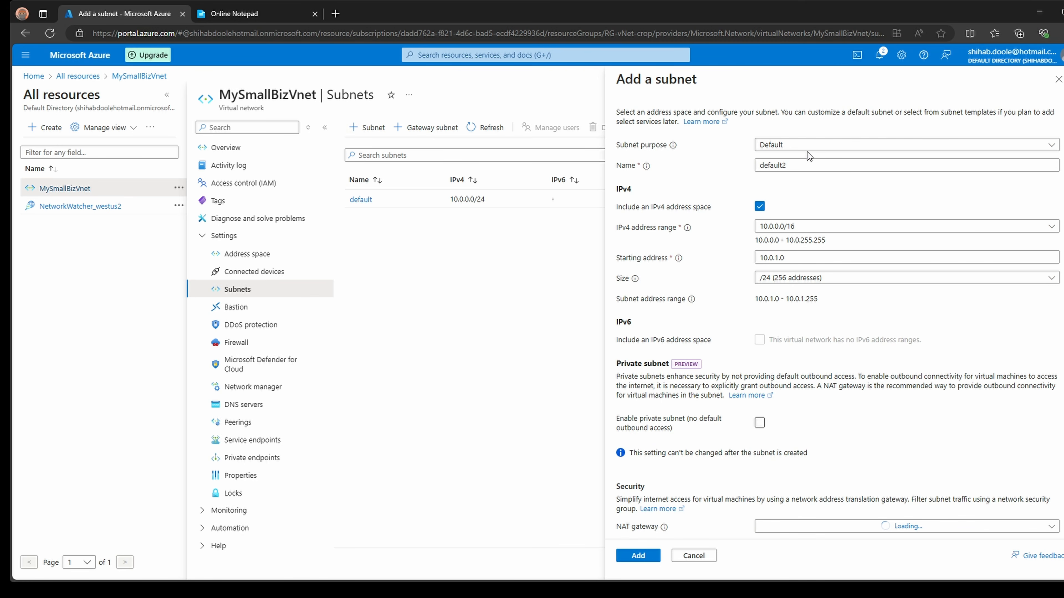
{"action": "left_click", "coordinate": [799, 146]}
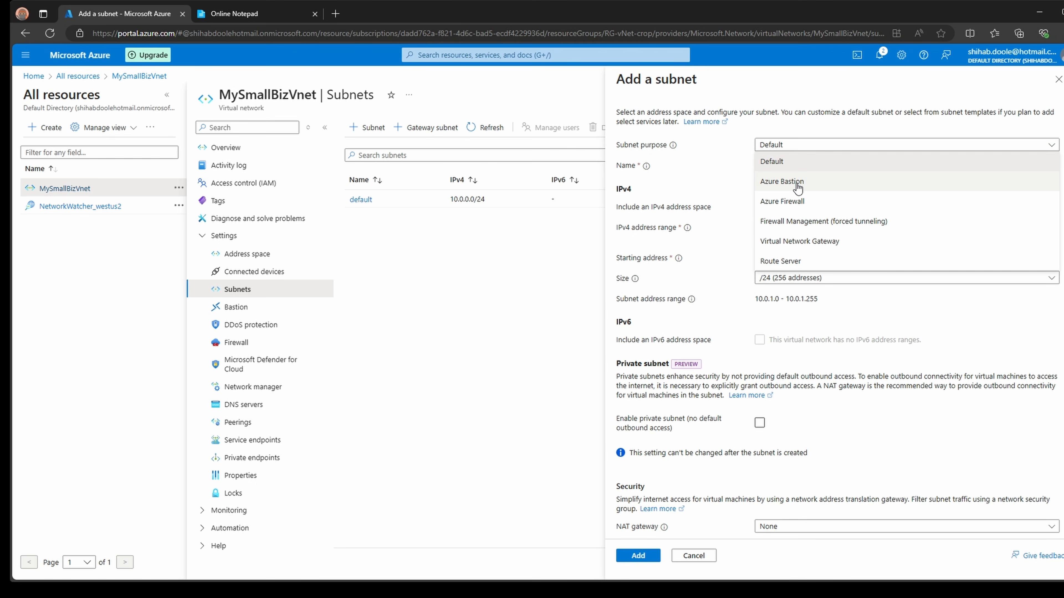
{"action": "left_click", "coordinate": [784, 168]}
{"action": "left_click", "coordinate": [840, 164]}
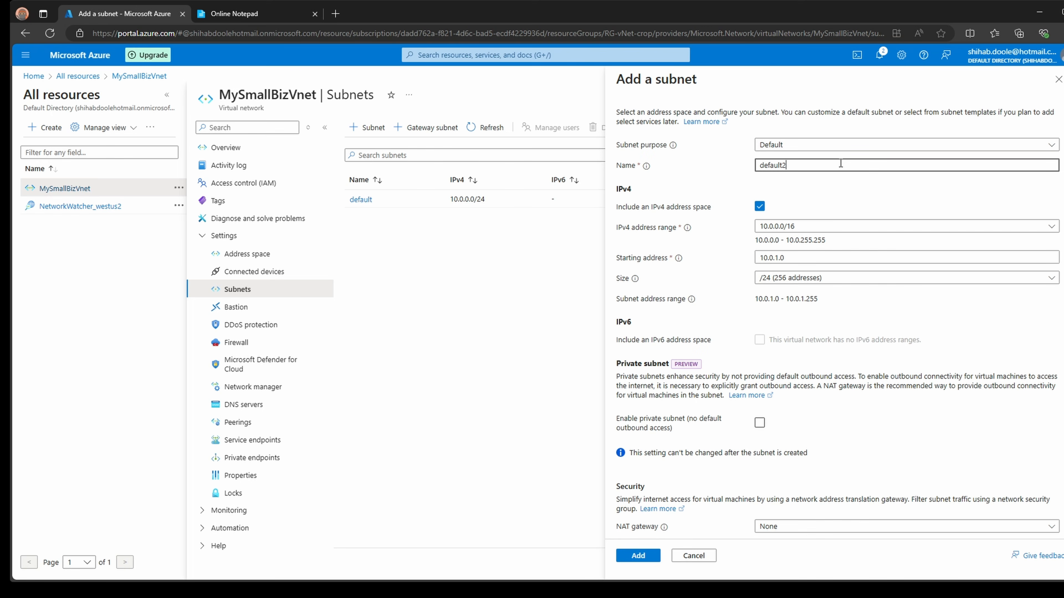
{"action": "left_click", "coordinate": [248, 17]}
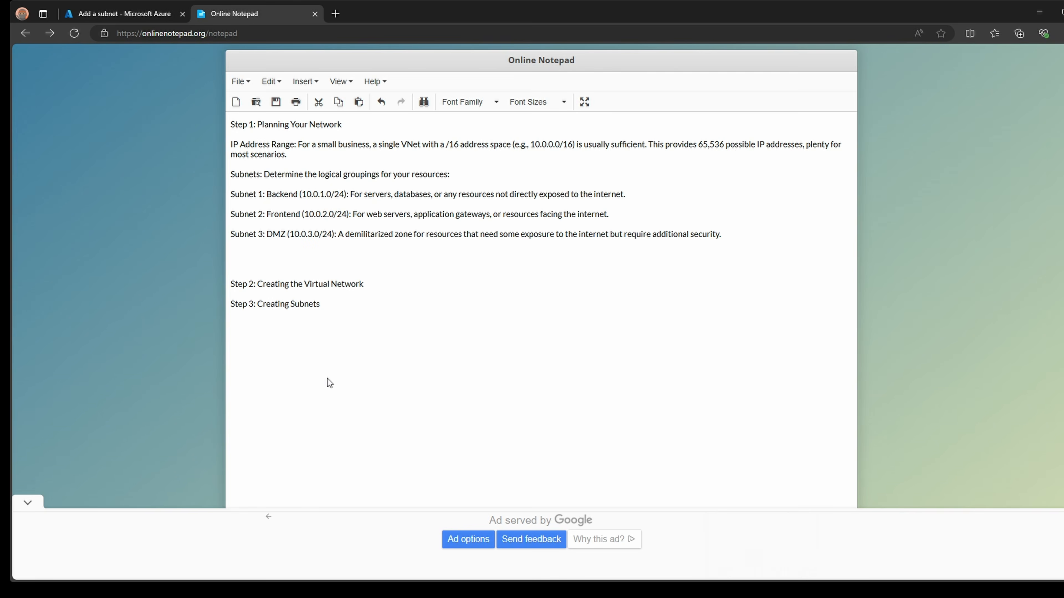
{"action": "double_click", "coordinate": [286, 195]}
{"action": "key", "text": "ctrl+c"}
{"action": "left_click", "coordinate": [132, 14]}
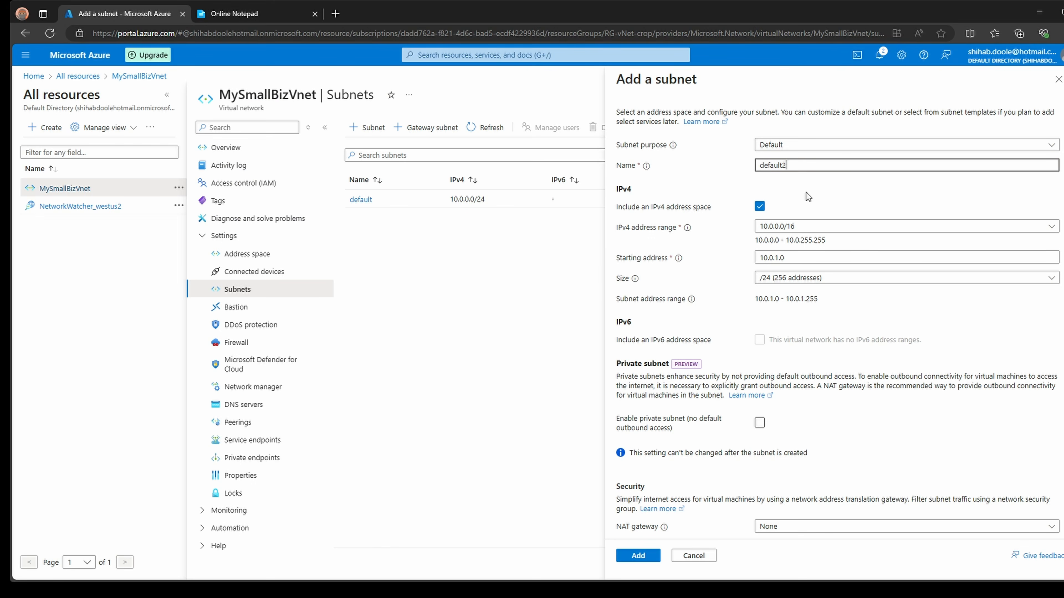
{"action": "double_click", "coordinate": [808, 165]}
{"action": "key", "text": "ctrl+v"}
{"action": "type", "text": "Subnet"}
- Keep the 10.0.0.0/16 range and set the starting address to 10.0.1.0 from the plan
{"action": "left_click", "coordinate": [802, 229]}
{"action": "left_click", "coordinate": [809, 229]}
{"action": "left_click", "coordinate": [813, 231]}
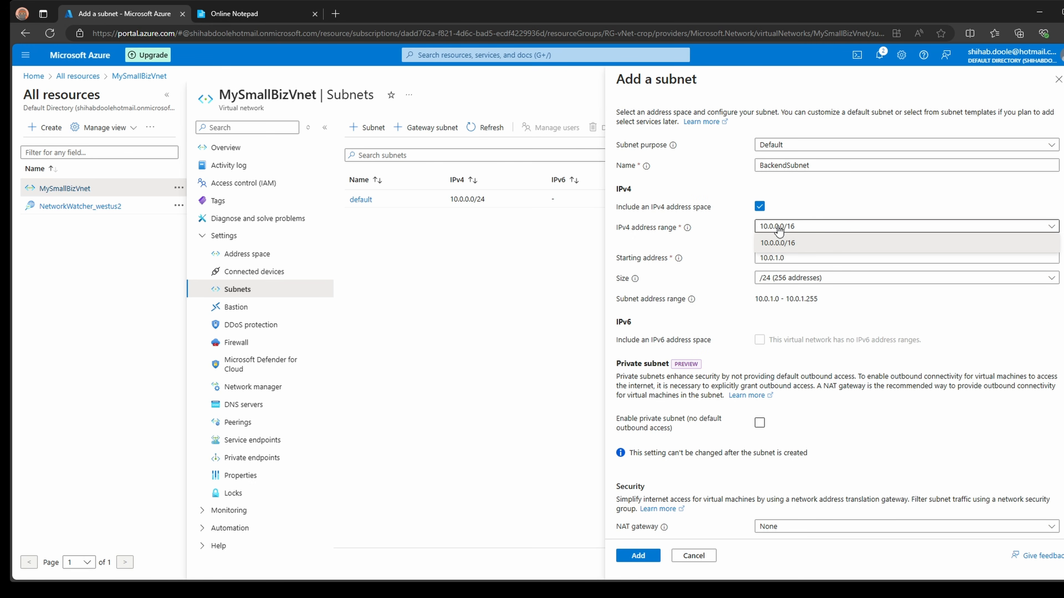
{"action": "left_click", "coordinate": [812, 194]}
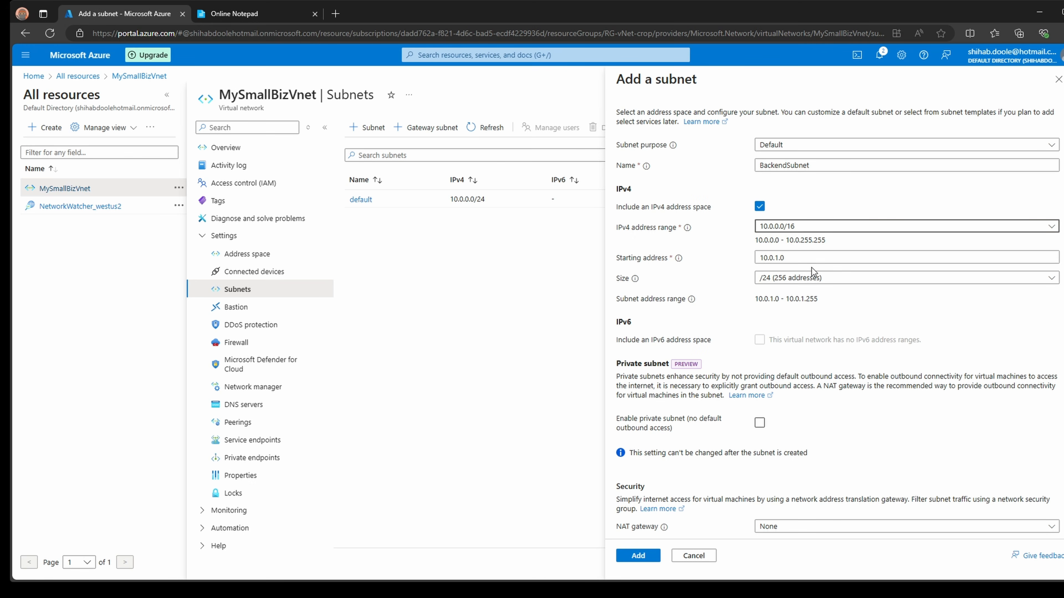
{"action": "left_click", "coordinate": [809, 258]}
{"action": "key", "text": "ctrl+a"}
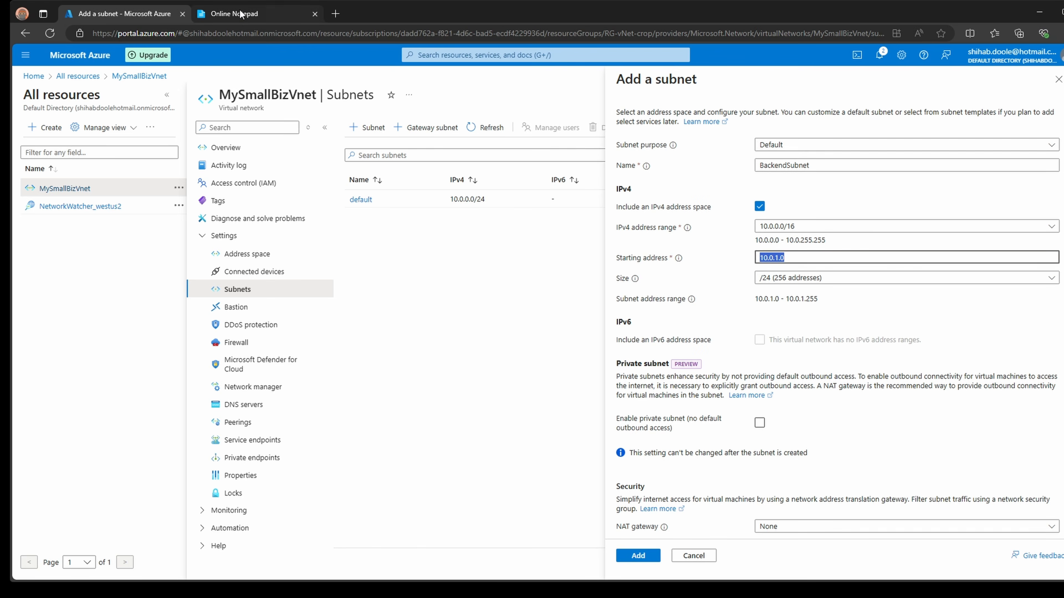
{"action": "left_click", "coordinate": [255, 14]}
{"action": "left_click_drag", "start_coordinate": [344, 194], "coordinate": [301, 194]}
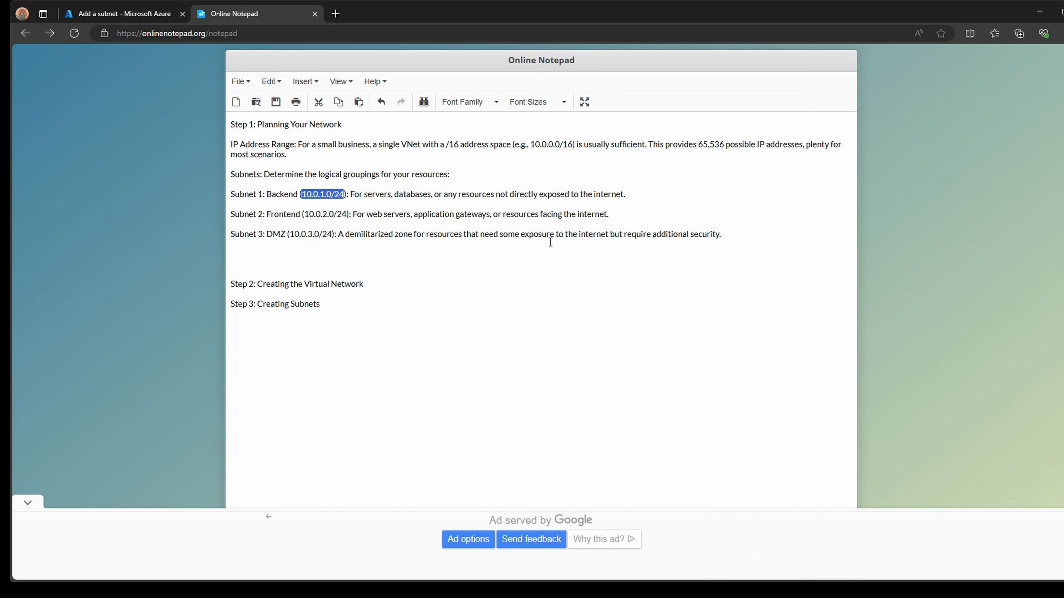
{"action": "left_click", "coordinate": [150, 19]}
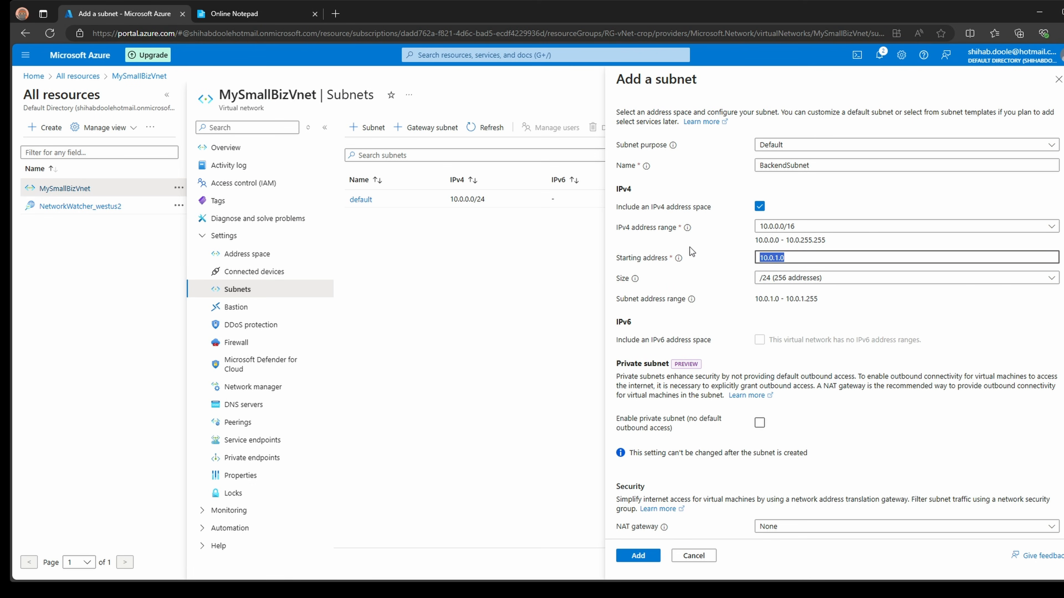
{"action": "type", "text": "10.0.1.0/24"}
{"action": "key", "text": "BackSpace"}
{"action": "key", "text": "BackSpace"}
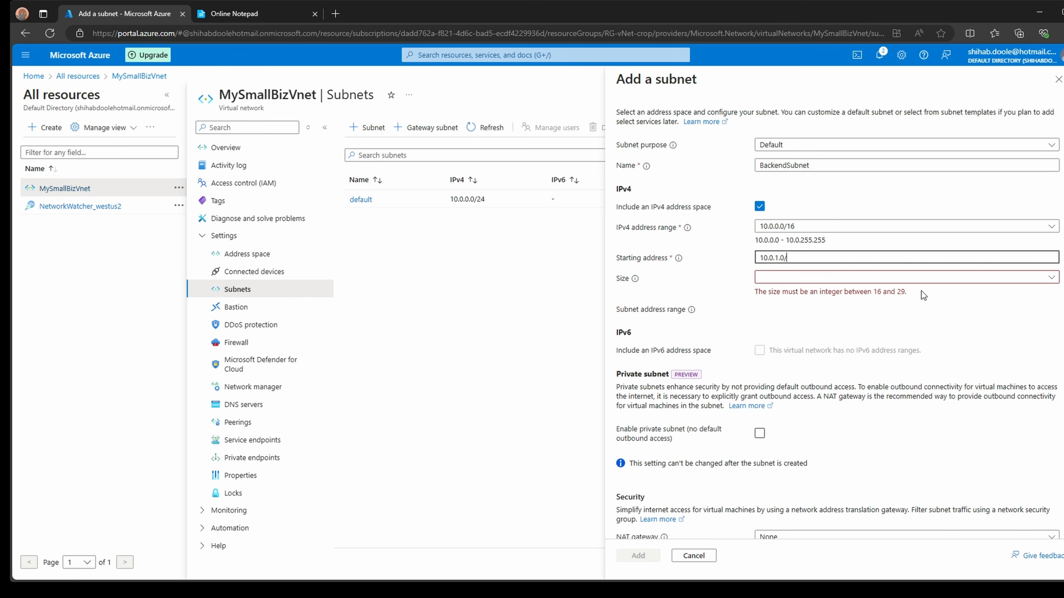
{"action": "key", "text": "Tab"}
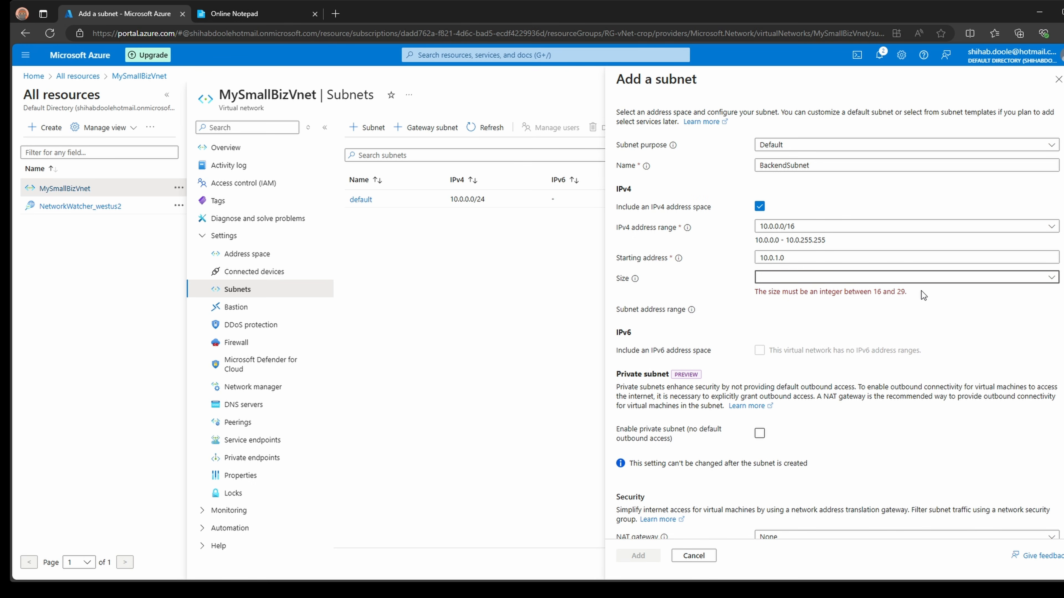
- Choose a /24 subnet size and check it against the subnet plan
{"action": "left_click", "coordinate": [937, 279]}
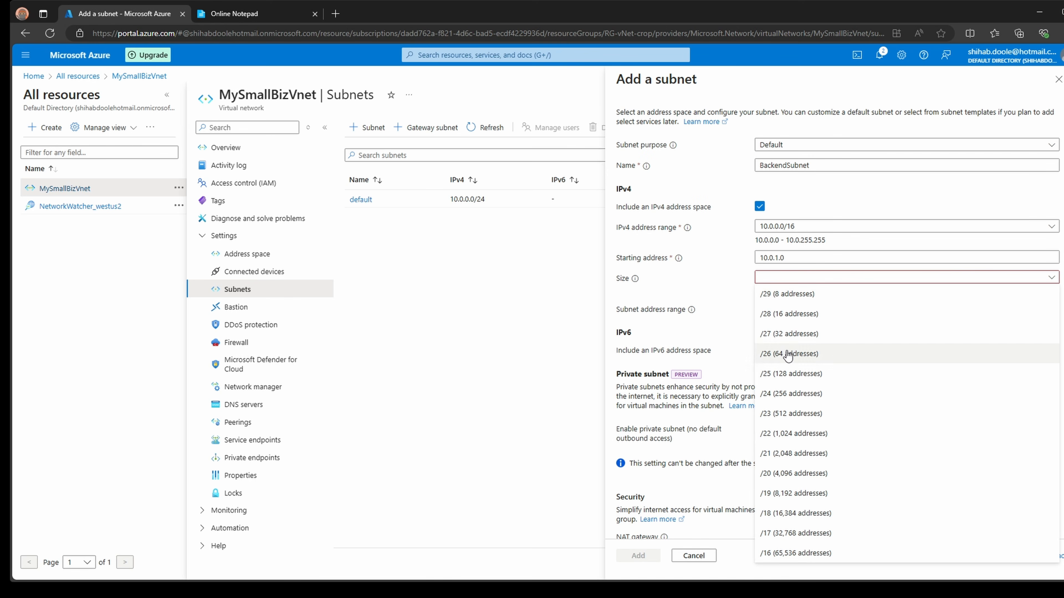
{"action": "left_click", "coordinate": [775, 394]}
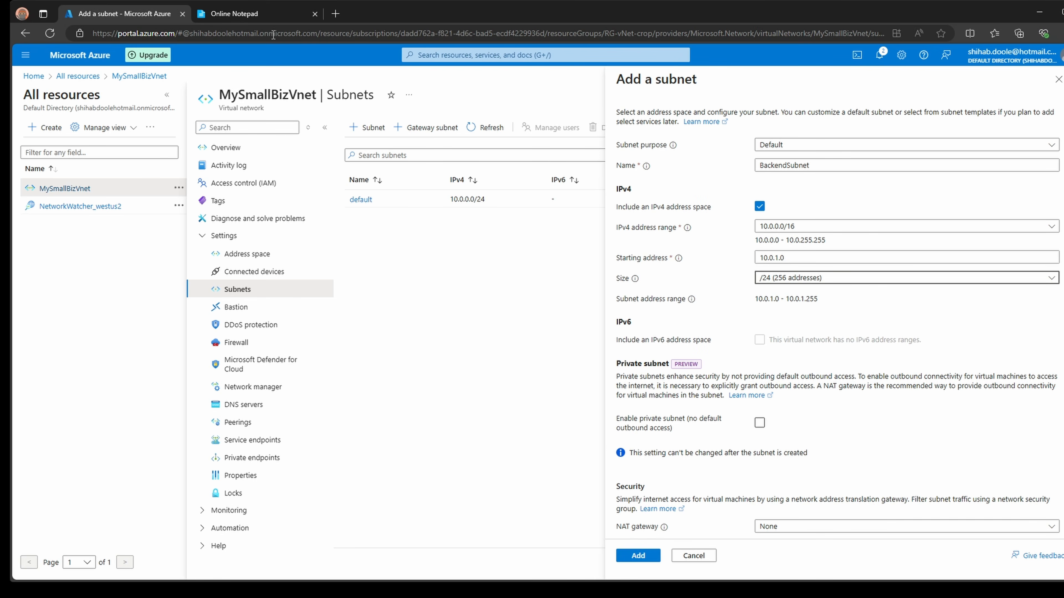
{"action": "left_click", "coordinate": [247, 13]}
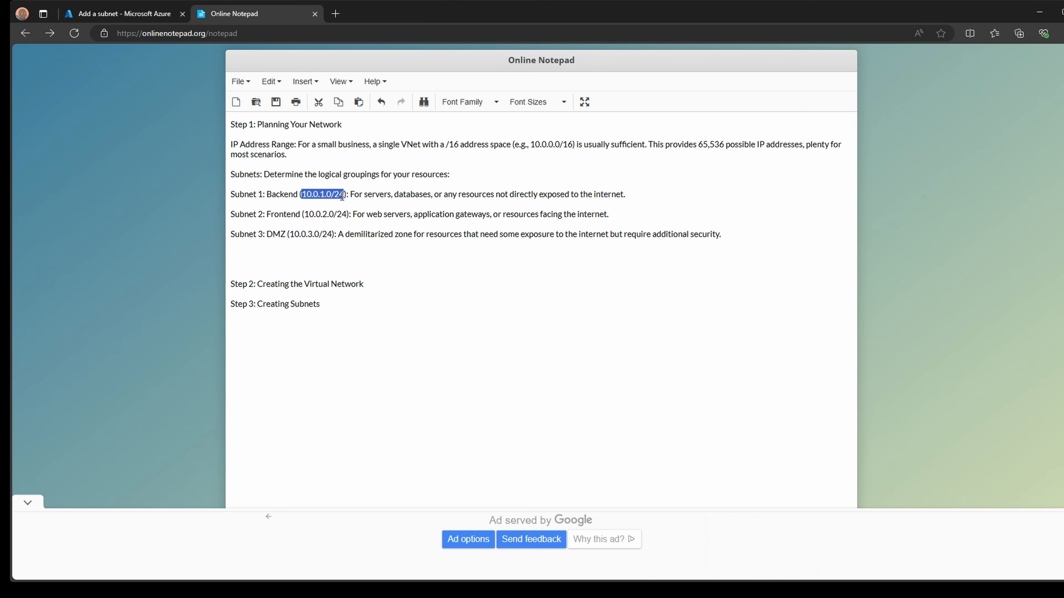
{"action": "left_click", "coordinate": [143, 13]}
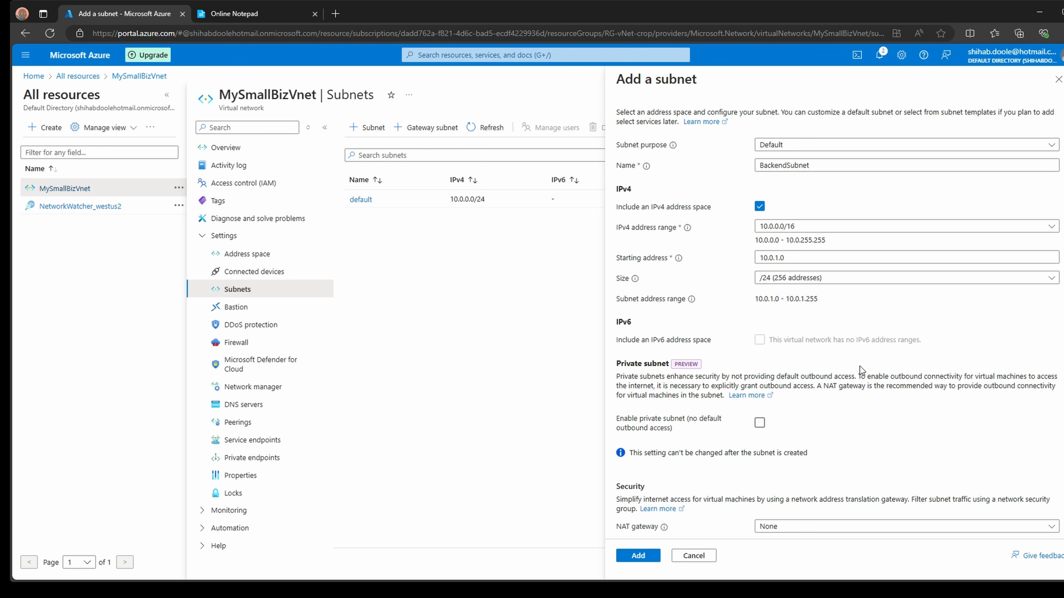
{"action": "scroll", "coordinate": [859, 367], "scroll_direction": "down", "scroll_amount": 3}
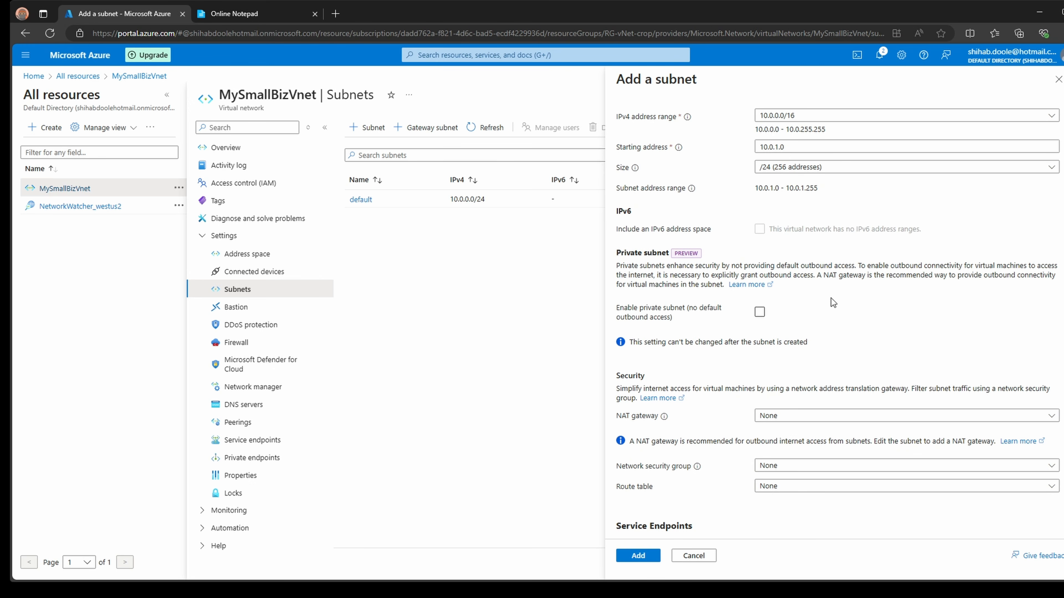
{"action": "scroll", "coordinate": [884, 452], "scroll_direction": "down", "scroll_amount": 5}
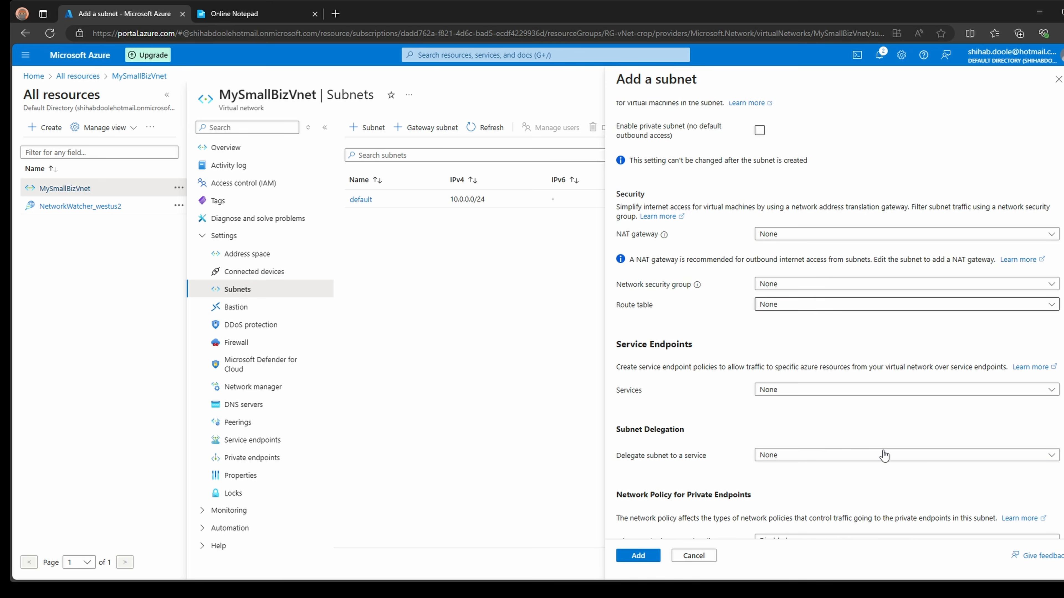
{"action": "scroll", "coordinate": [884, 455], "scroll_direction": "down", "scroll_amount": 1}
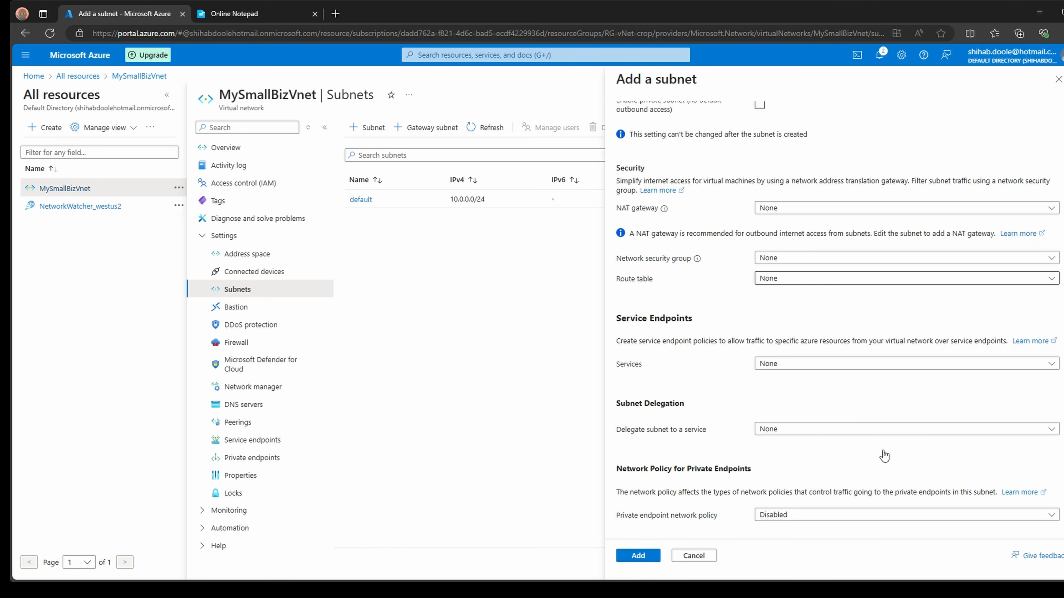
{"action": "scroll", "coordinate": [884, 455], "scroll_direction": "up", "scroll_amount": 6}
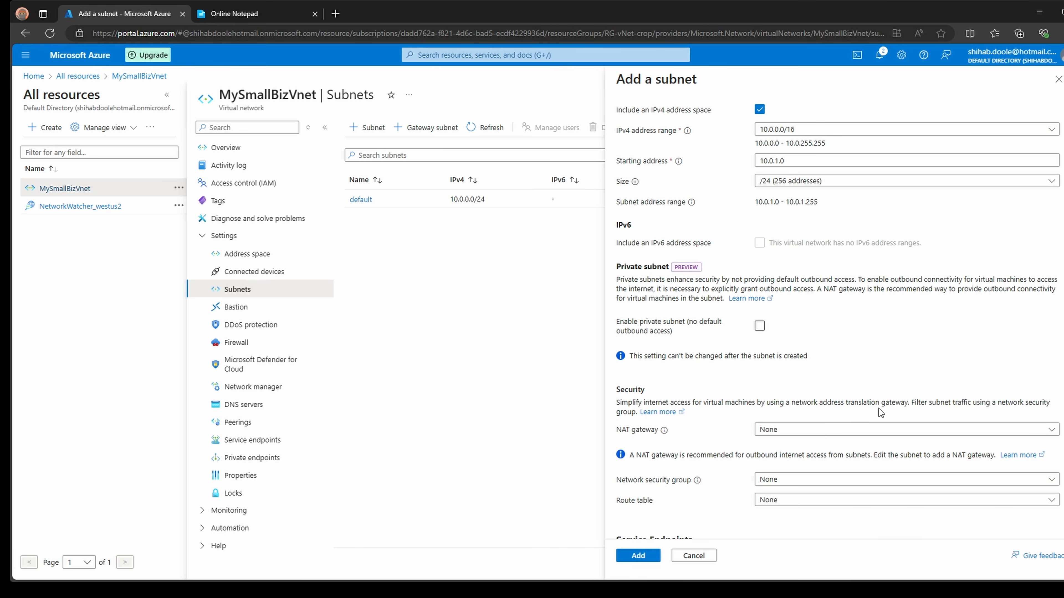
{"action": "scroll", "coordinate": [878, 411], "scroll_direction": "down", "scroll_amount": 6}
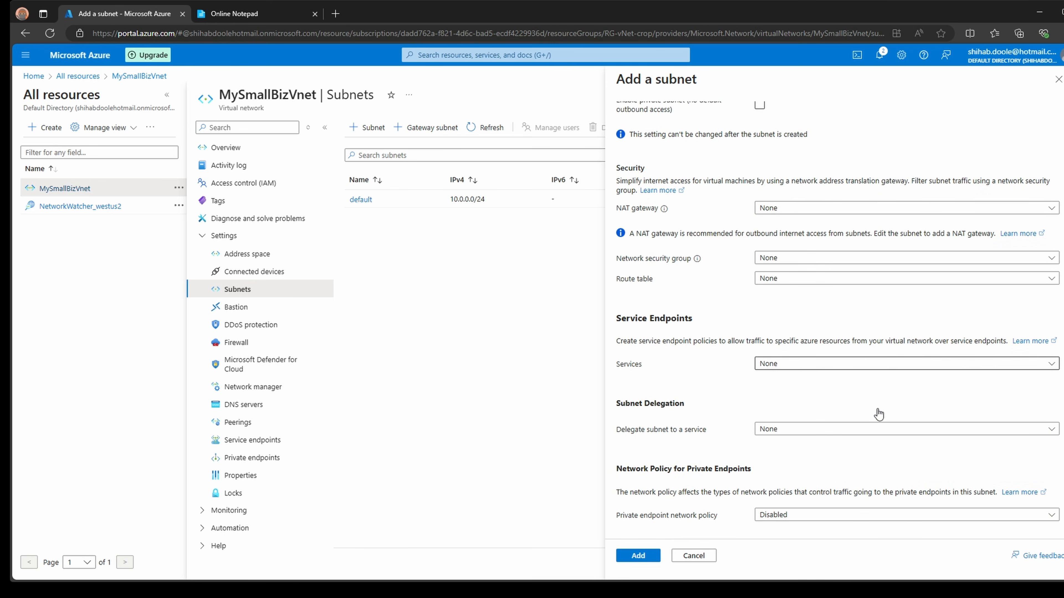
{"action": "left_click", "coordinate": [877, 210]}
{"action": "left_click", "coordinate": [876, 209]}
{"action": "left_click", "coordinate": [877, 260]}
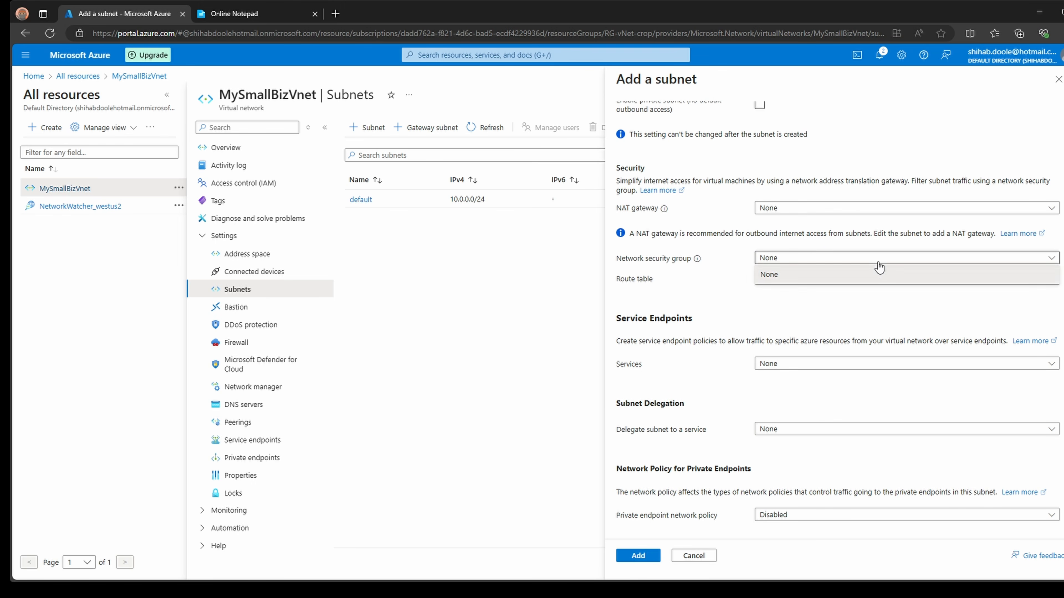
{"action": "left_click", "coordinate": [877, 261]}
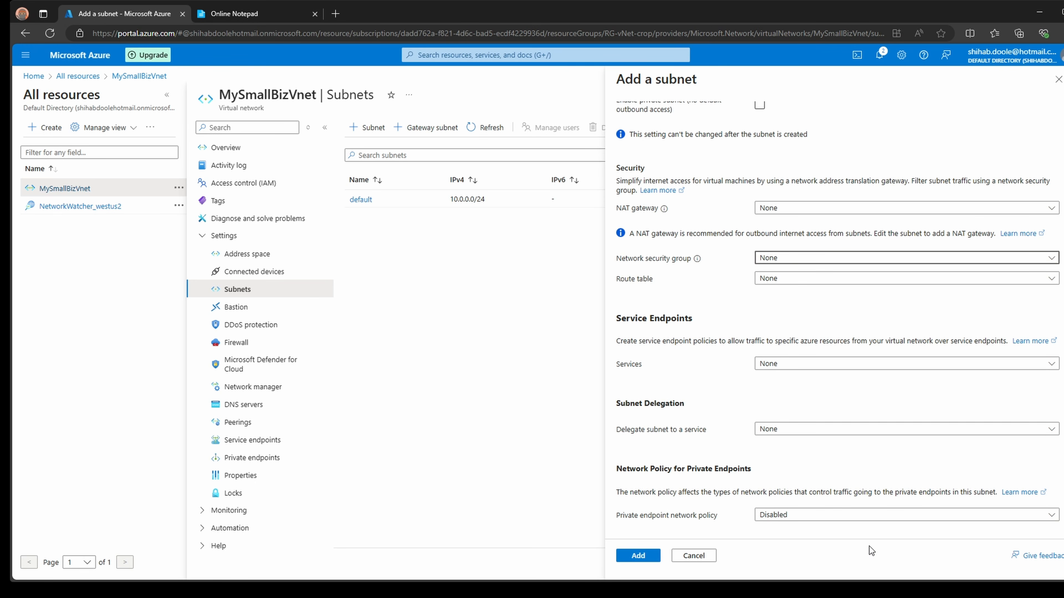
- Save BackendSubnet at 10.0.1.0/24, then copy the Frontend name from the plan notes
{"action": "left_click", "coordinate": [636, 557]}
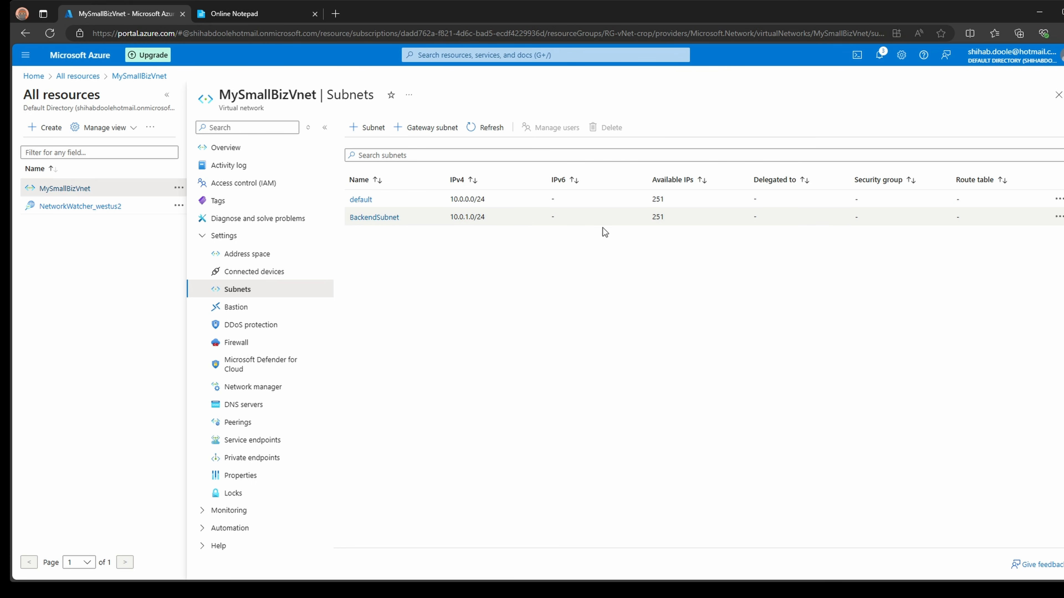
{"action": "left_click", "coordinate": [272, 19]}
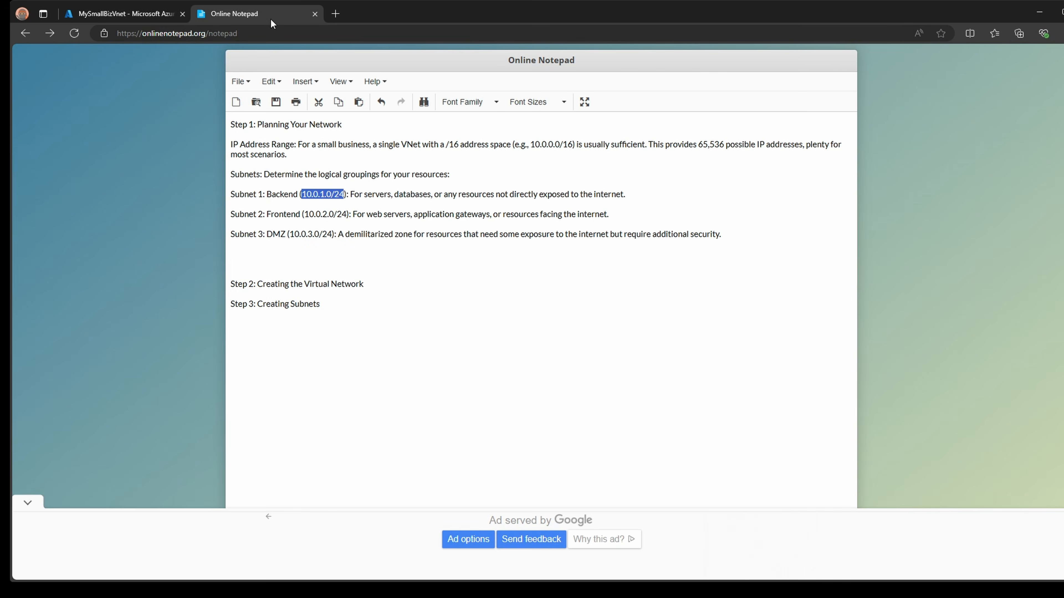
{"action": "double_click", "coordinate": [279, 214]}
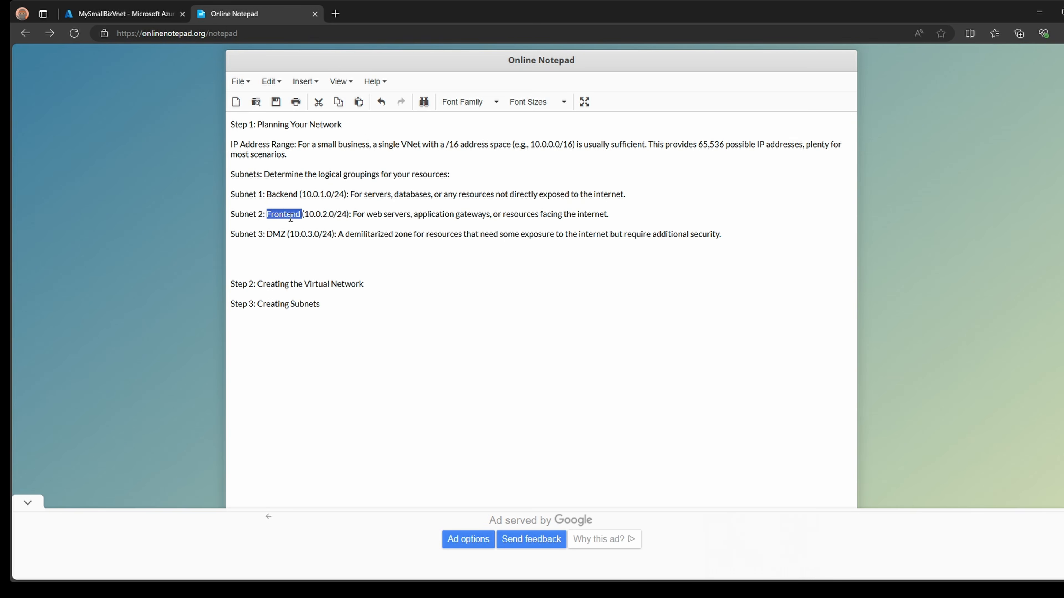
{"action": "left_click", "coordinate": [138, 16]}
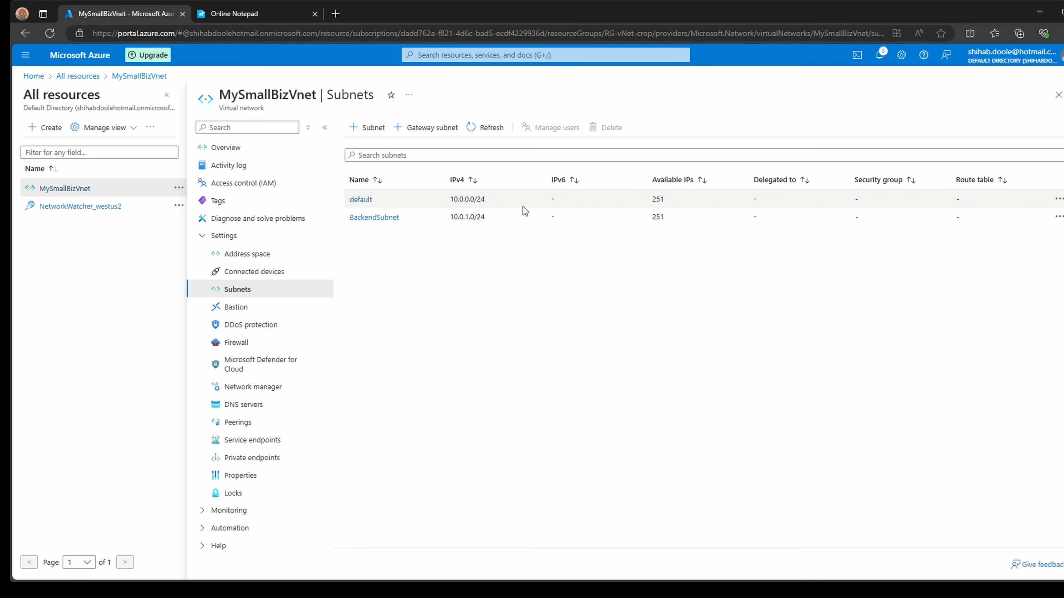
- Start another Default-purpose subnet and name it FrontendSubnet
{"action": "left_click", "coordinate": [371, 128]}
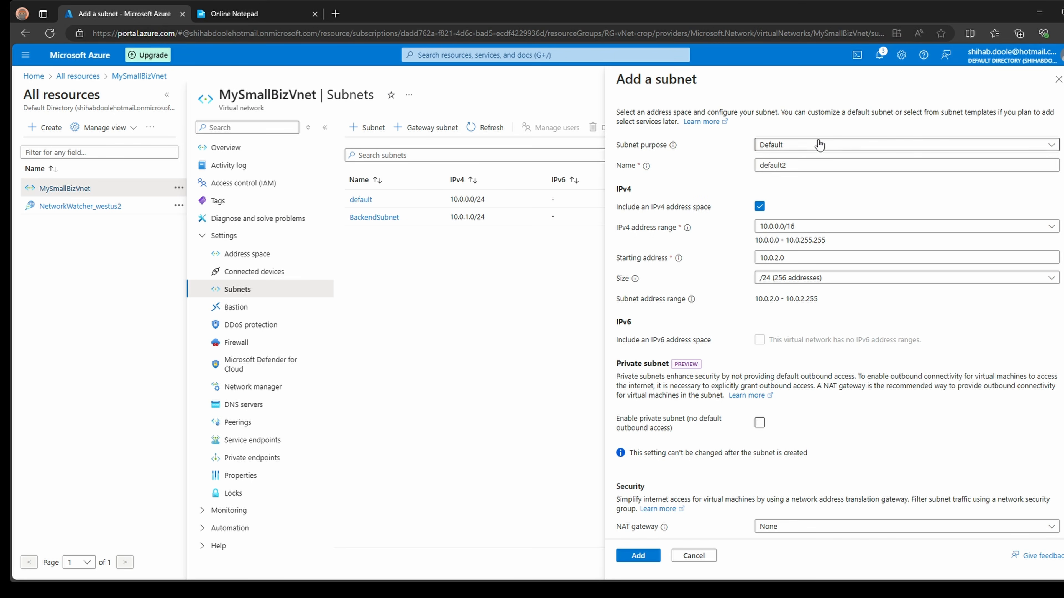
{"action": "left_click", "coordinate": [819, 144]}
{"action": "left_click", "coordinate": [783, 163]}
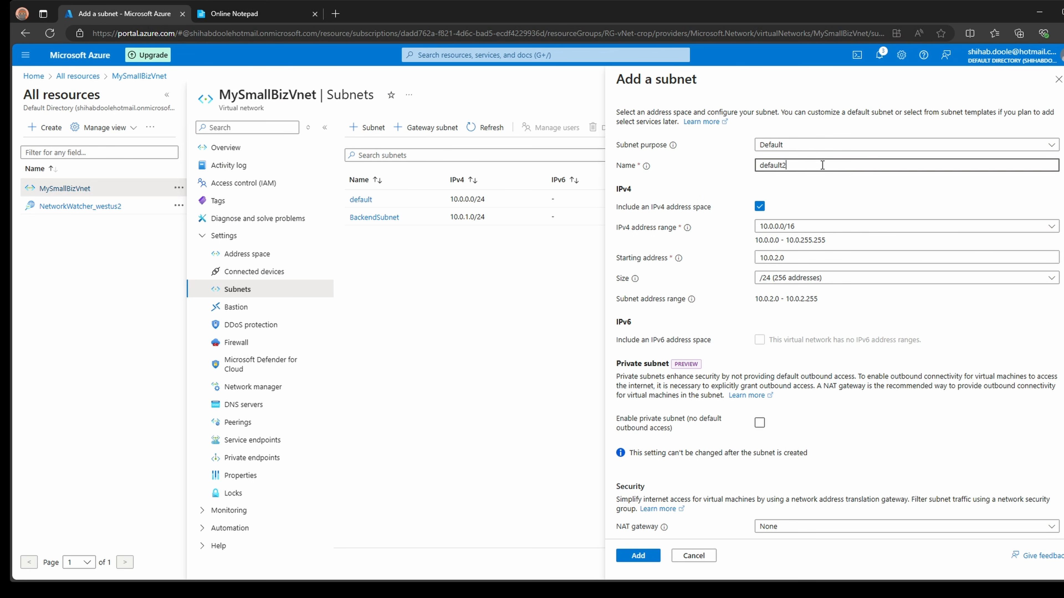
{"action": "double_click", "coordinate": [820, 166]}
{"action": "type", "text": "Frontend Subnet"}
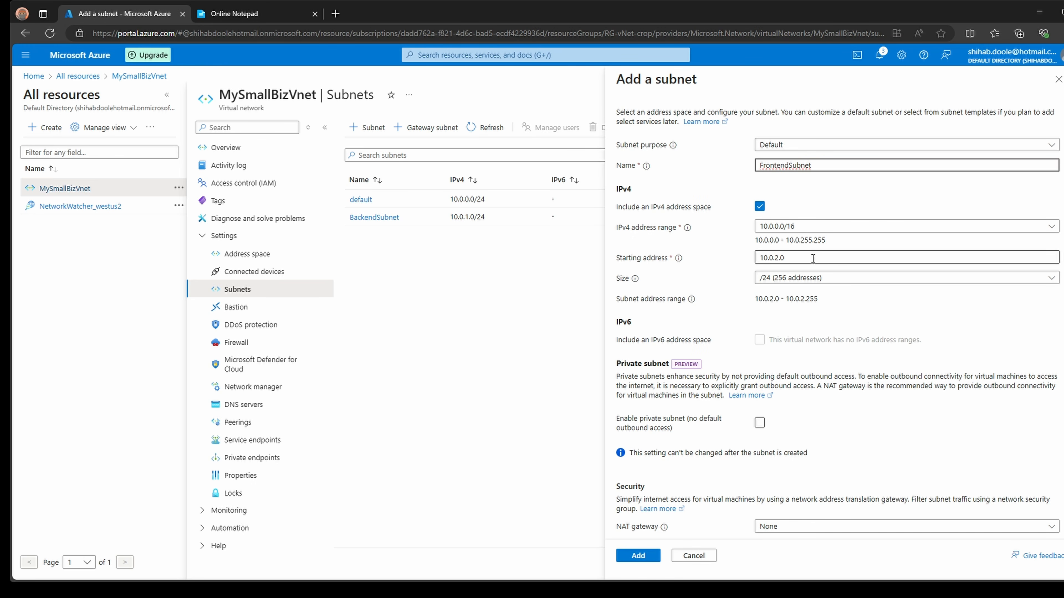
- Set the starting address to 10.0.2.0 from the plan and add the subnet
{"action": "left_click", "coordinate": [251, 13]}
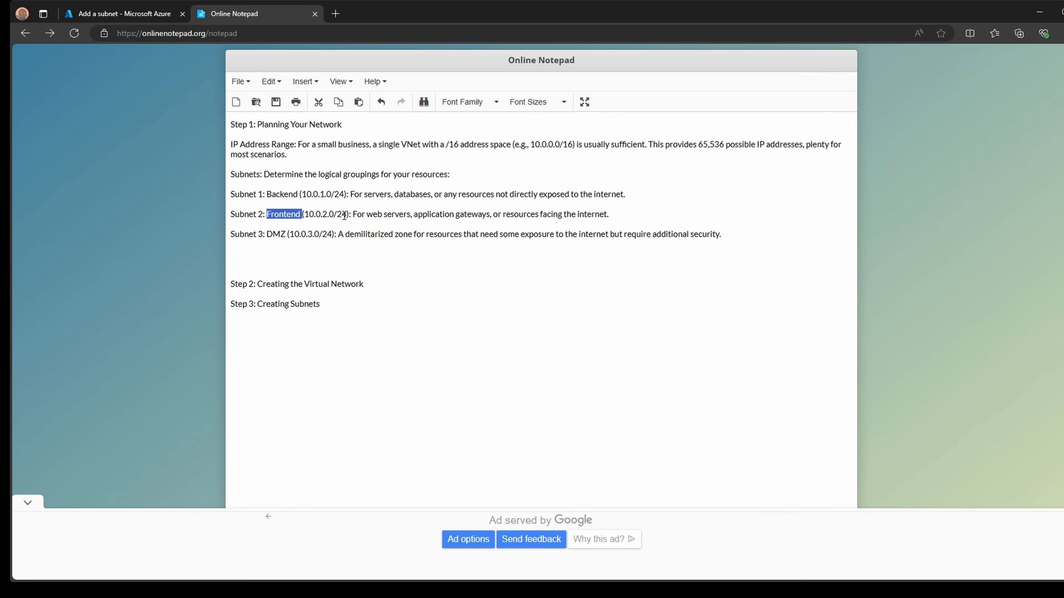
{"action": "left_click_drag", "start_coordinate": [335, 215], "coordinate": [306, 213]}
{"action": "key", "text": "ctrl+c"}
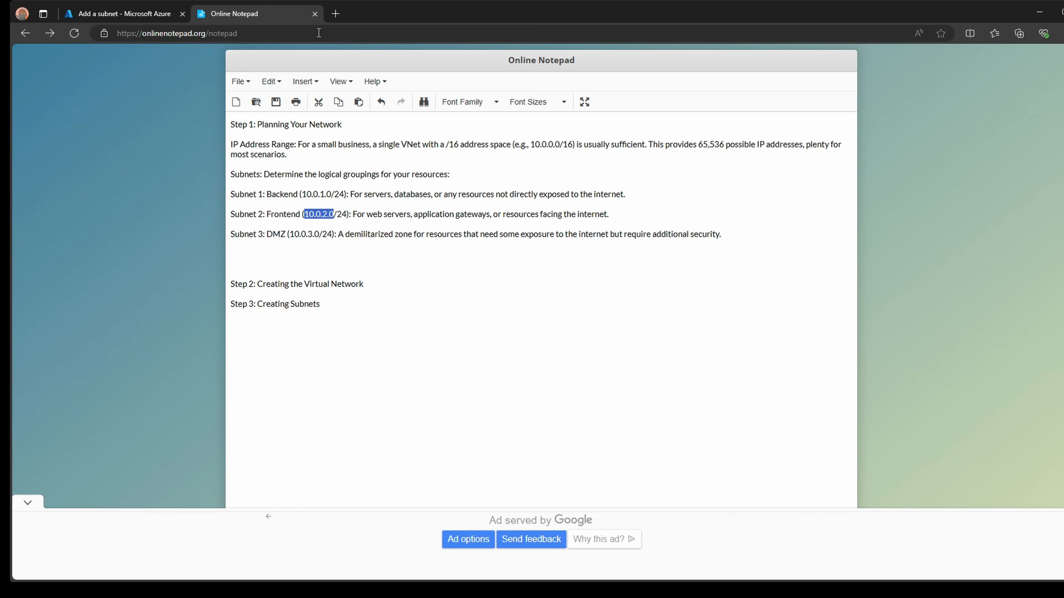
{"action": "left_click", "coordinate": [122, 14]}
{"action": "left_click_drag", "start_coordinate": [832, 257], "coordinate": [721, 250]}
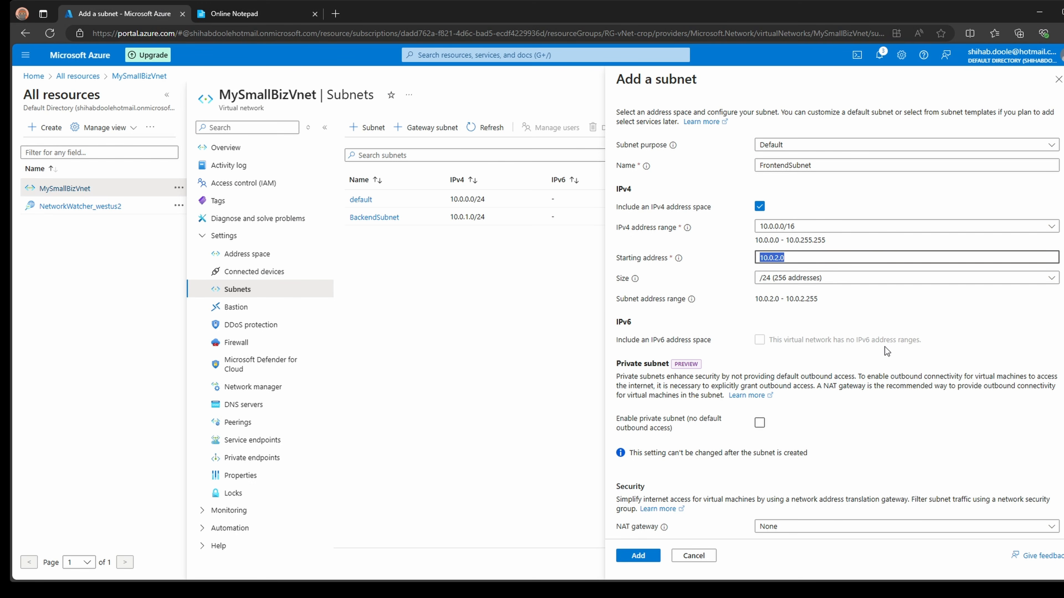
{"action": "key", "text": "ctrl+v"}
{"action": "scroll", "coordinate": [870, 356], "scroll_direction": "down", "scroll_amount": 6}
{"action": "scroll", "coordinate": [872, 393], "scroll_direction": "up", "scroll_amount": 5}
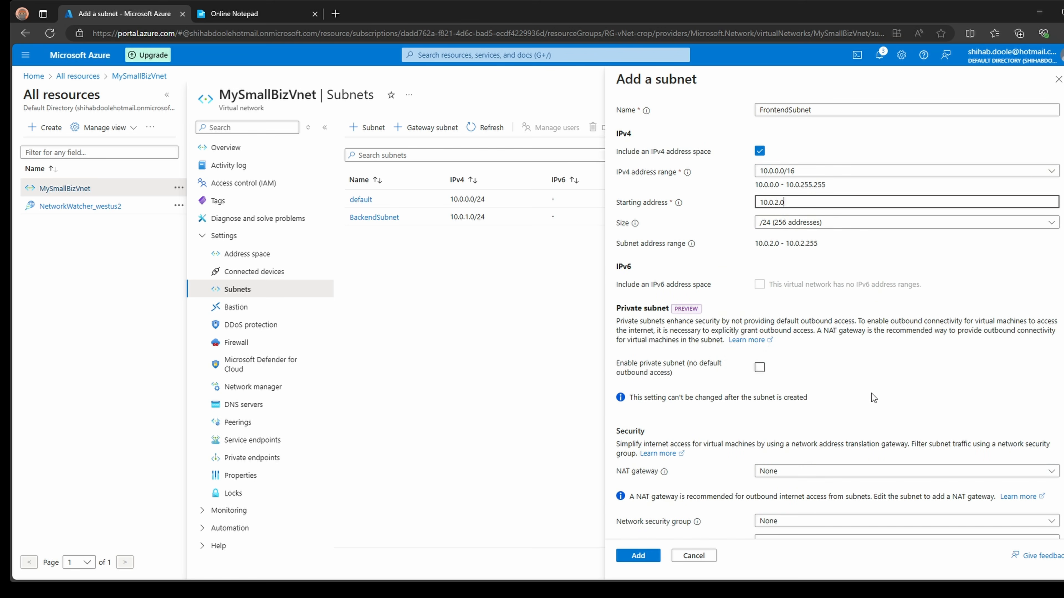
{"action": "scroll", "coordinate": [862, 360], "scroll_direction": "down", "scroll_amount": 6}
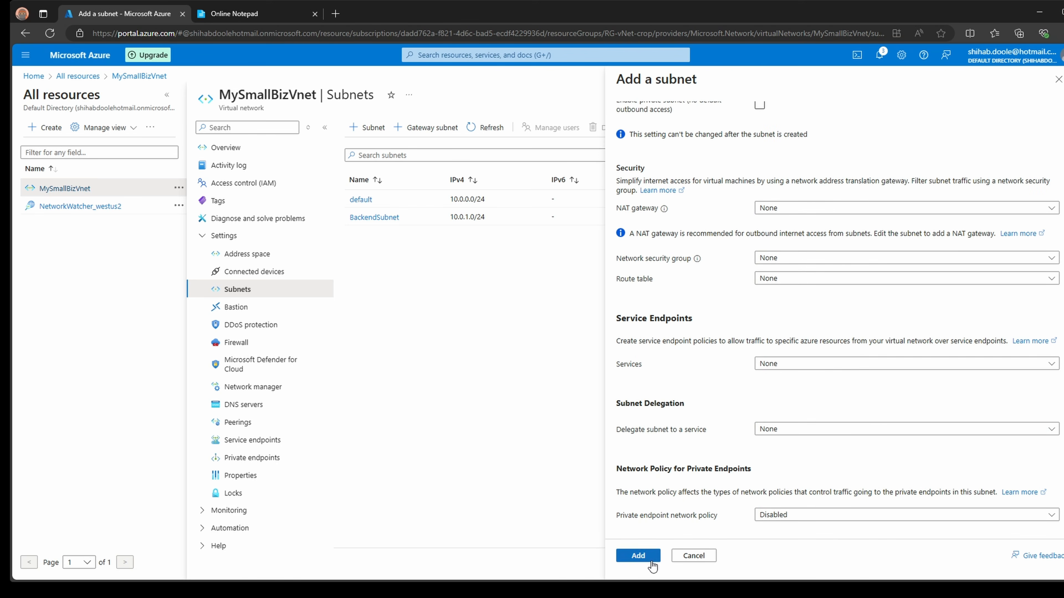
{"action": "left_click", "coordinate": [638, 556]}
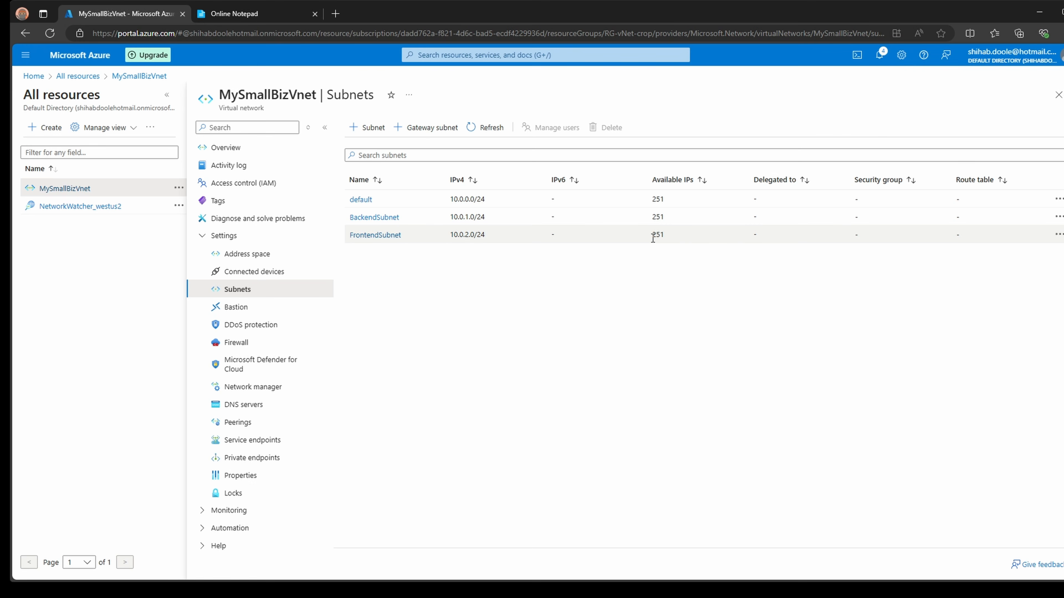
- Start the third Default-purpose subnet, named DMZSubnet using DMZ copied from the plan
{"action": "left_click", "coordinate": [368, 129]}
{"action": "left_click", "coordinate": [295, 13]}
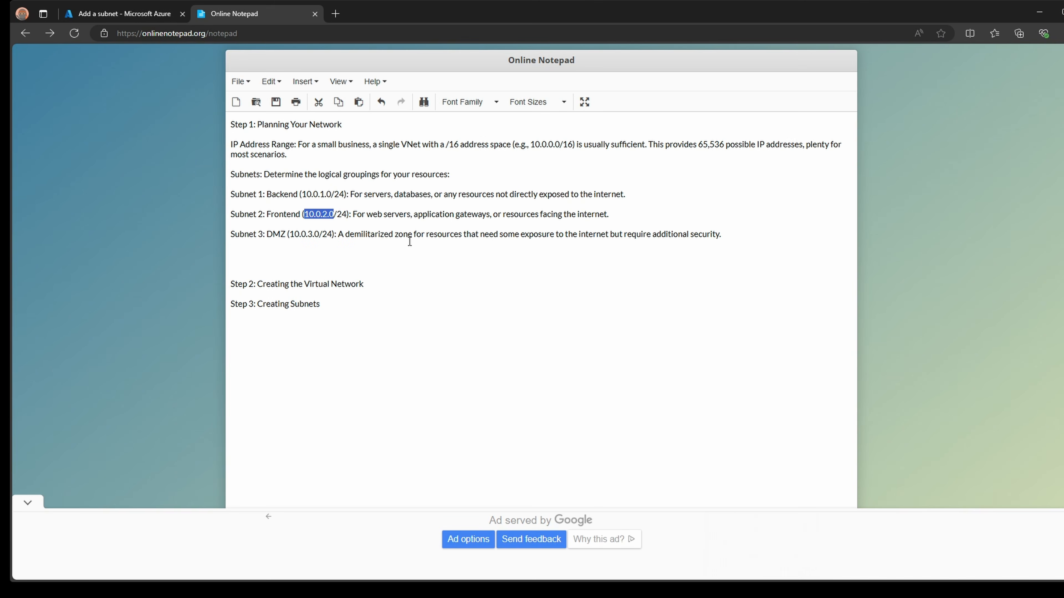
{"action": "double_click", "coordinate": [278, 234]}
{"action": "key", "text": "ctrl+c"}
{"action": "left_click", "coordinate": [159, 14]}
{"action": "left_click", "coordinate": [820, 146]}
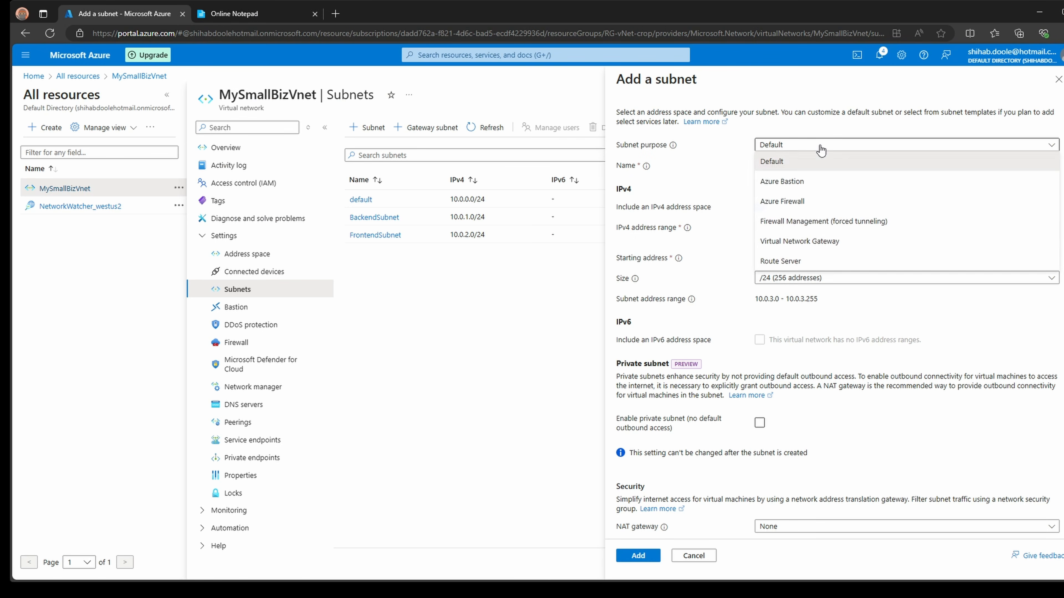
{"action": "left_click", "coordinate": [819, 162]}
{"action": "key", "text": "Tab"}
{"action": "key", "text": "ctrl+v"}
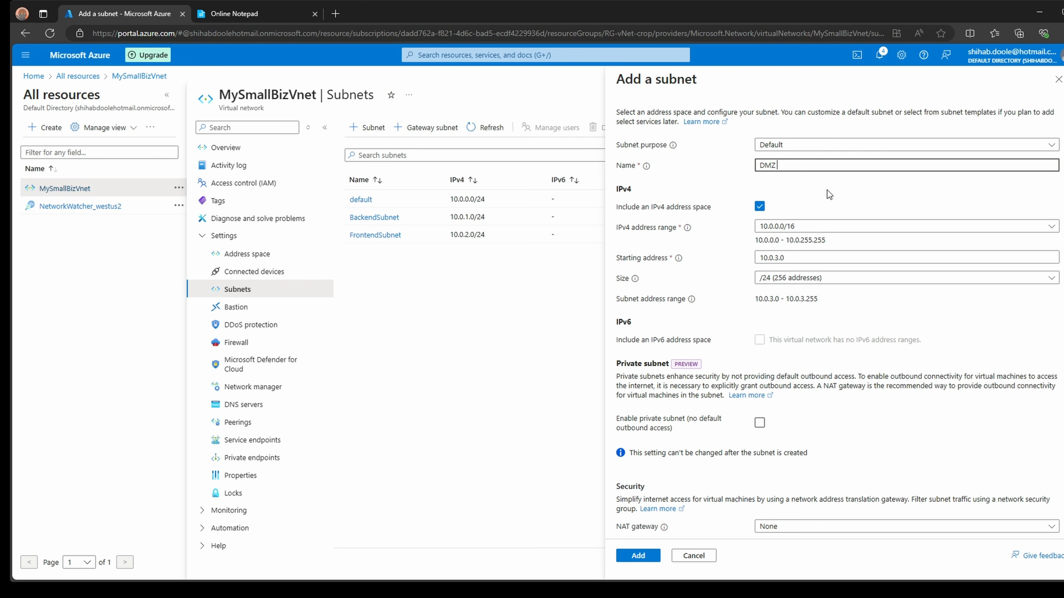
{"action": "type", "text": "Subnet"}
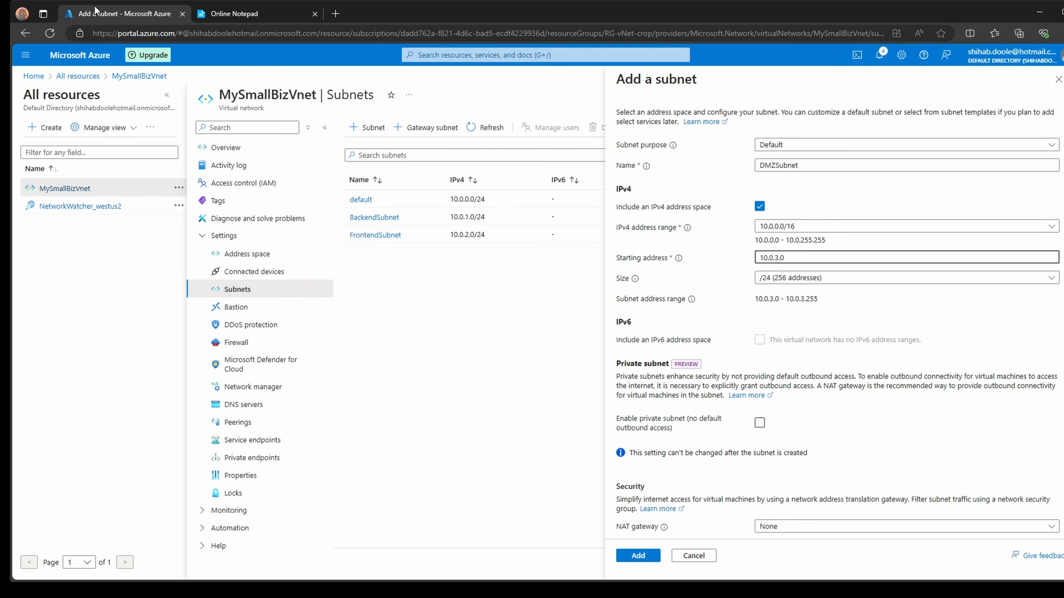
- Verify the 10.0.3.0 /24 range against the DMZ line in the plan notes
{"action": "left_click", "coordinate": [235, 13]}
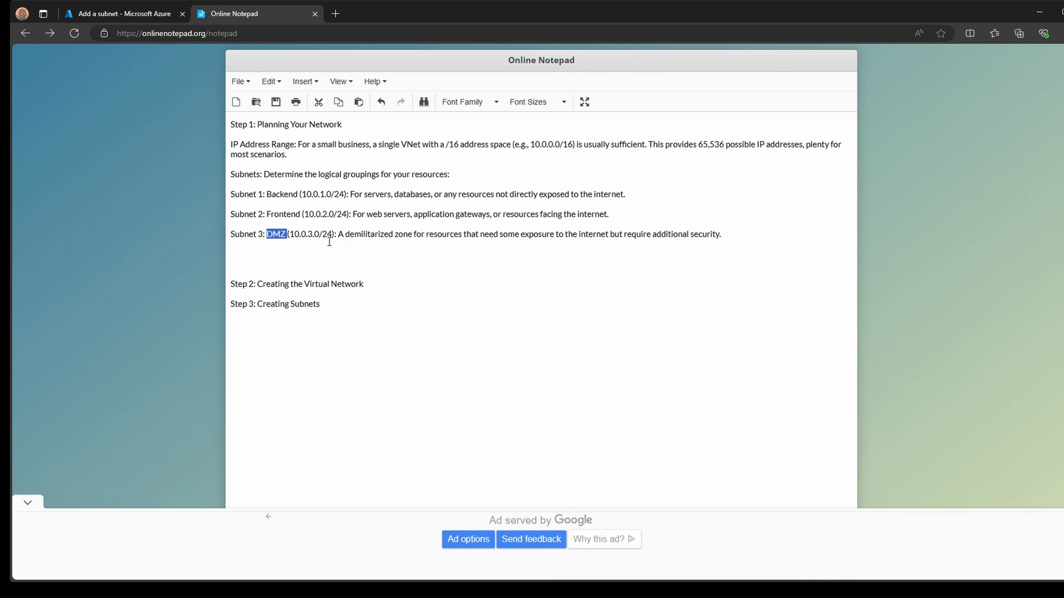
{"action": "left_click", "coordinate": [142, 14]}
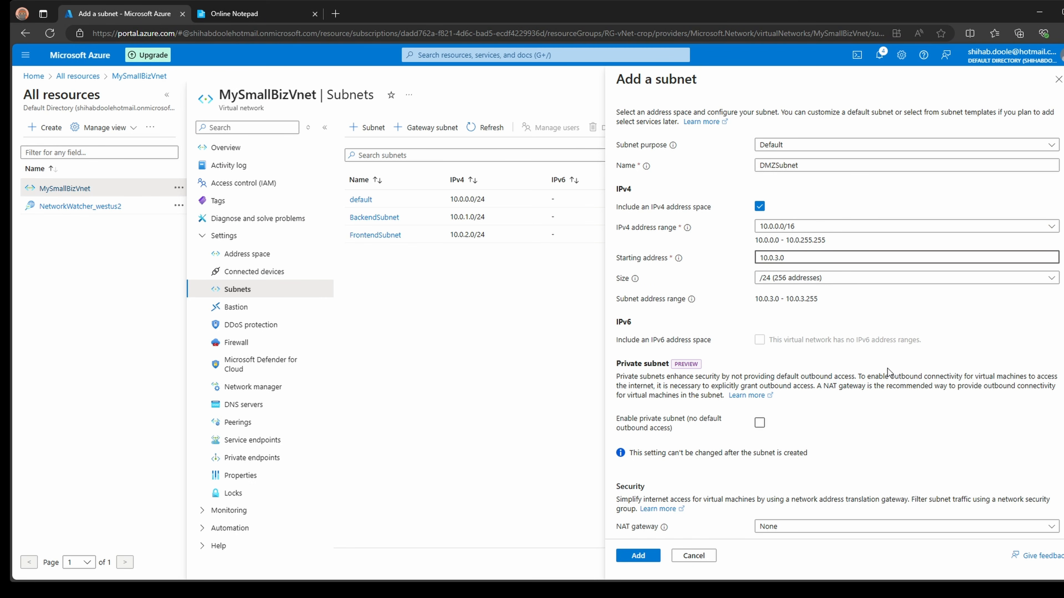
{"action": "scroll", "coordinate": [835, 429], "scroll_direction": "down", "scroll_amount": 2}
{"action": "scroll", "coordinate": [834, 421], "scroll_direction": "down", "scroll_amount": 5}
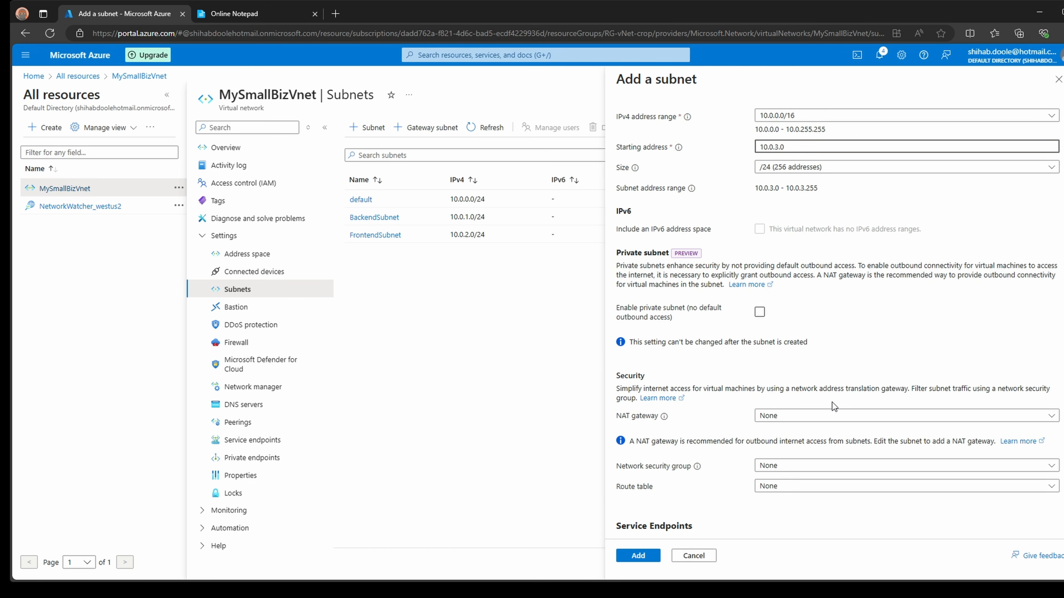
{"action": "scroll", "coordinate": [852, 396], "scroll_direction": "up", "scroll_amount": 8}
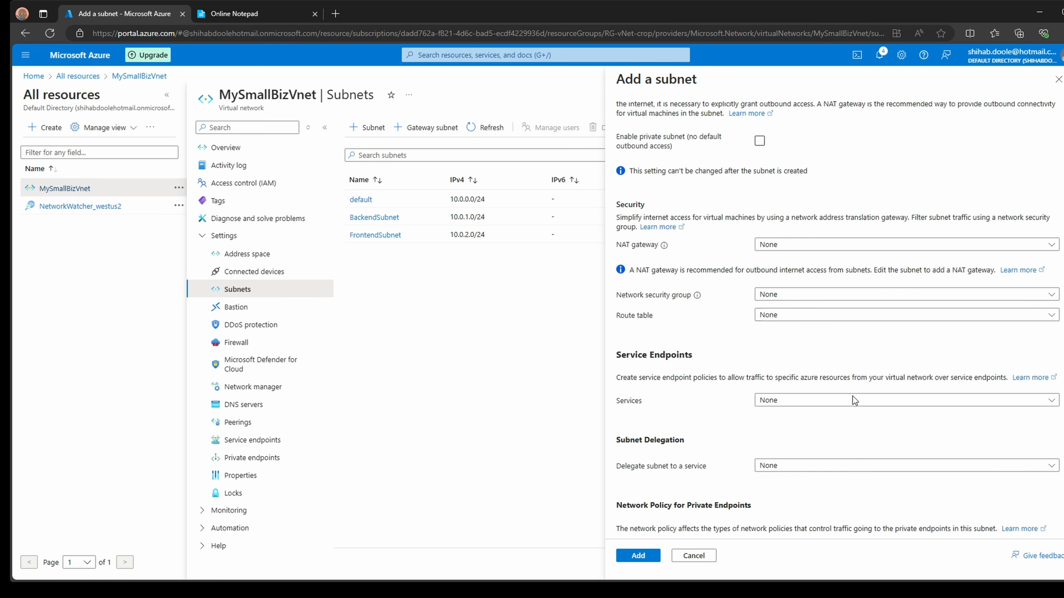
{"action": "scroll", "coordinate": [853, 396], "scroll_direction": "down", "scroll_amount": 5}
- Add DMZSubnet at 10.0.3.0/24 and let it save
{"action": "left_click", "coordinate": [637, 556]}
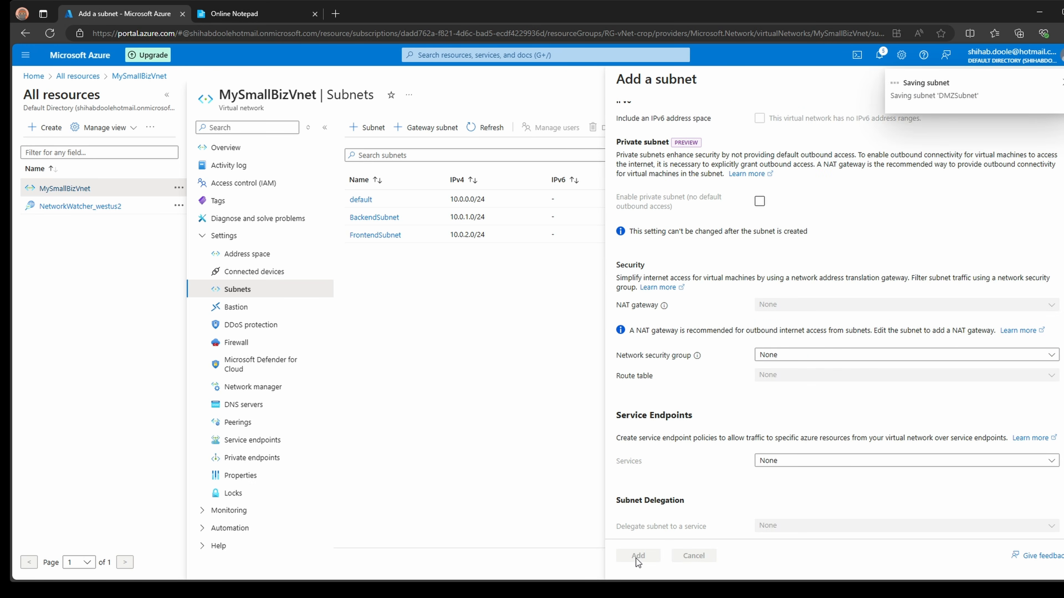